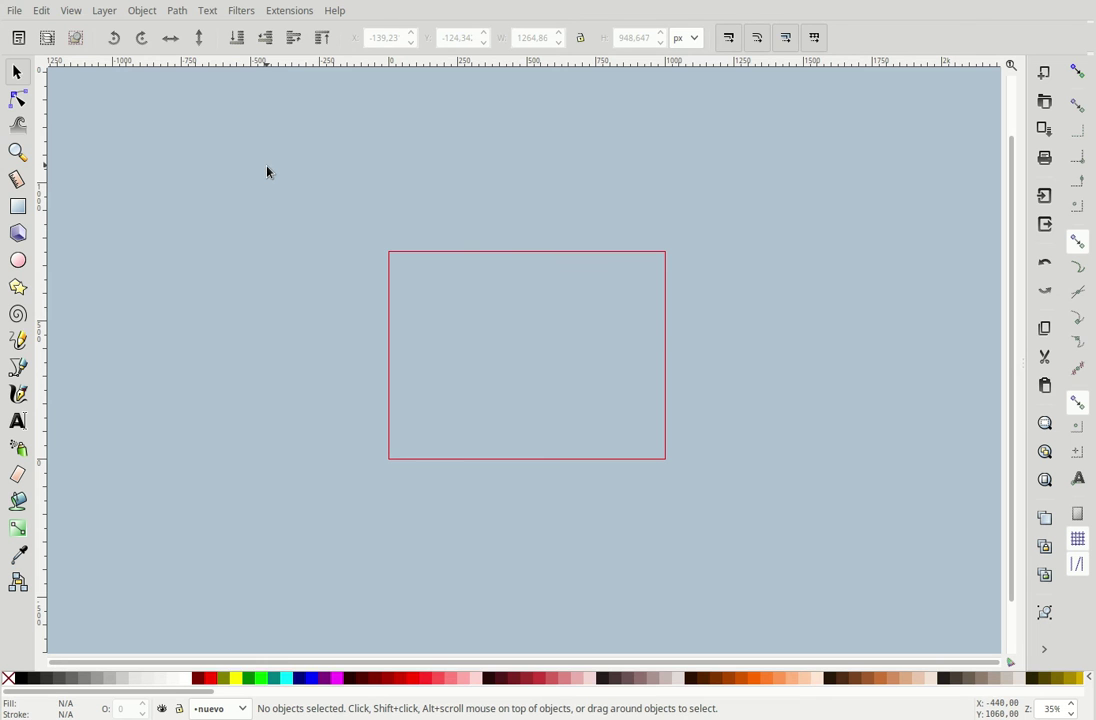
Import the blue flag reference image and enlarge it to about 926 × 615 px beside the page.
click(18, 15)
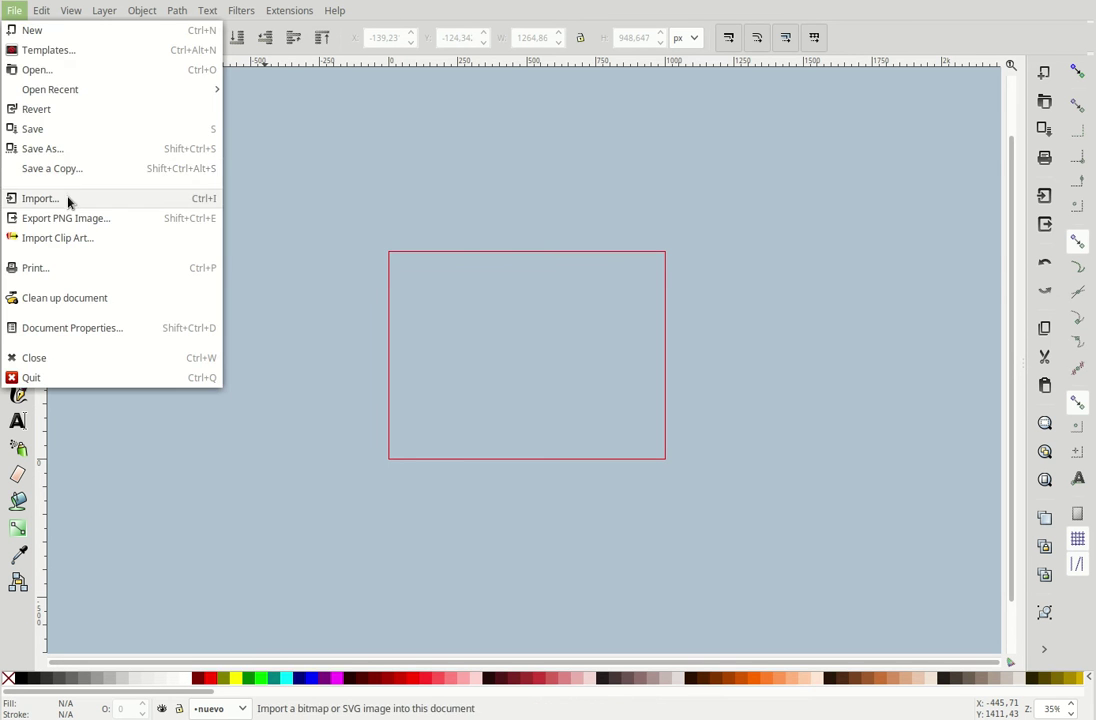
click(68, 199)
click(783, 603)
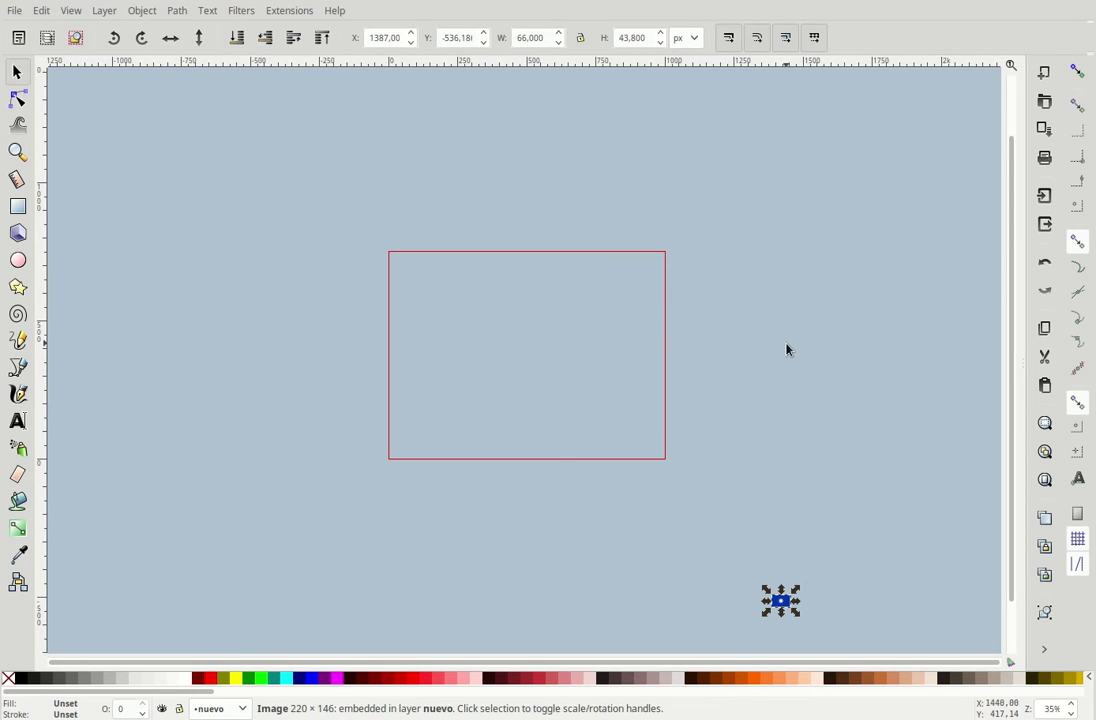
mouse_move(780, 600)
mouse_down()
mouse_move(720, 327)
mouse_move(710, 330)
mouse_move(985, 572)
mouse_up()
drag(955, 449, 912, 418)
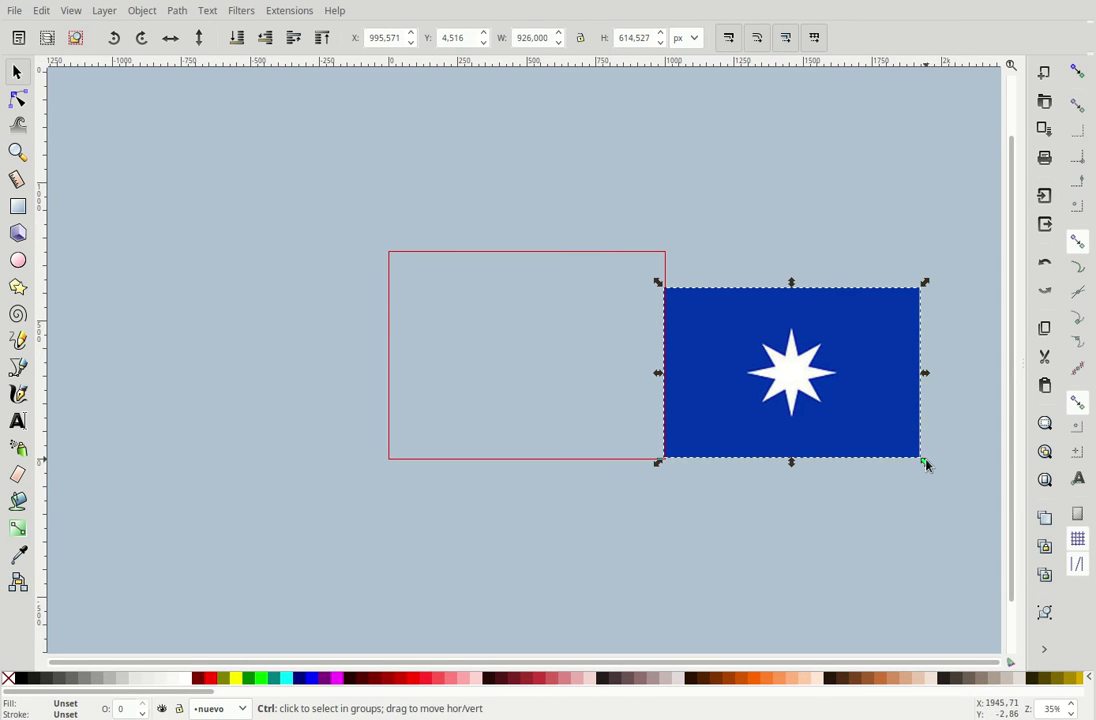
ctrl+scroll(851, 387, up, 5)
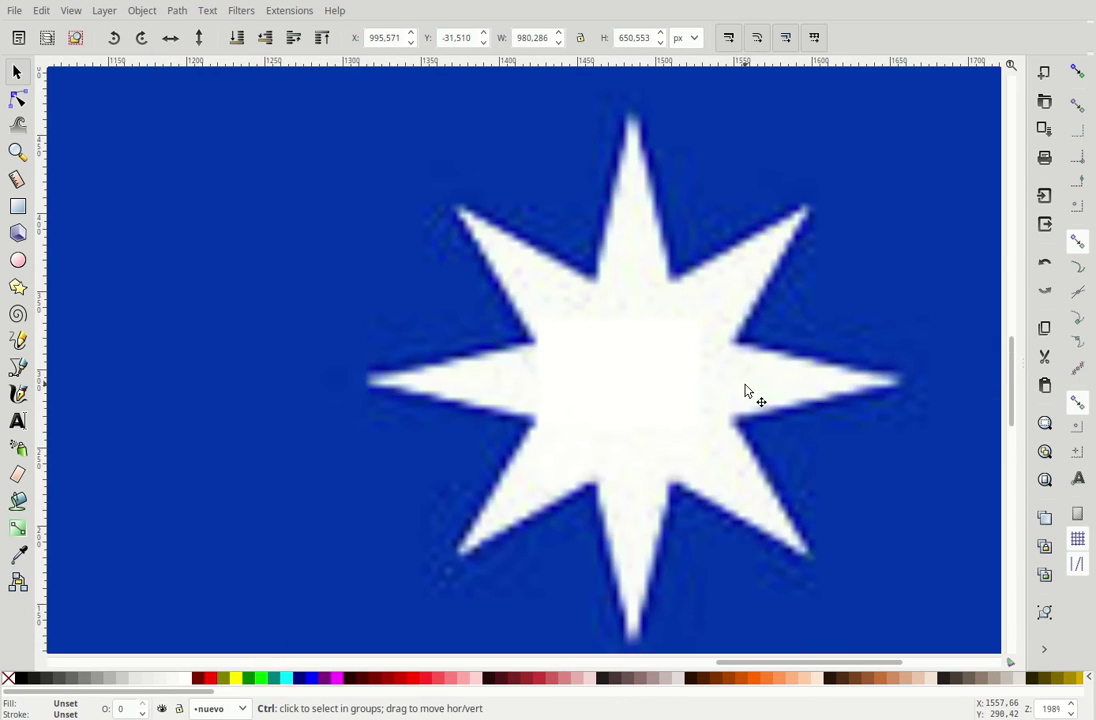
ctrl+scroll(755, 325, down, 1)
ctrl+scroll(755, 325, up, 3)
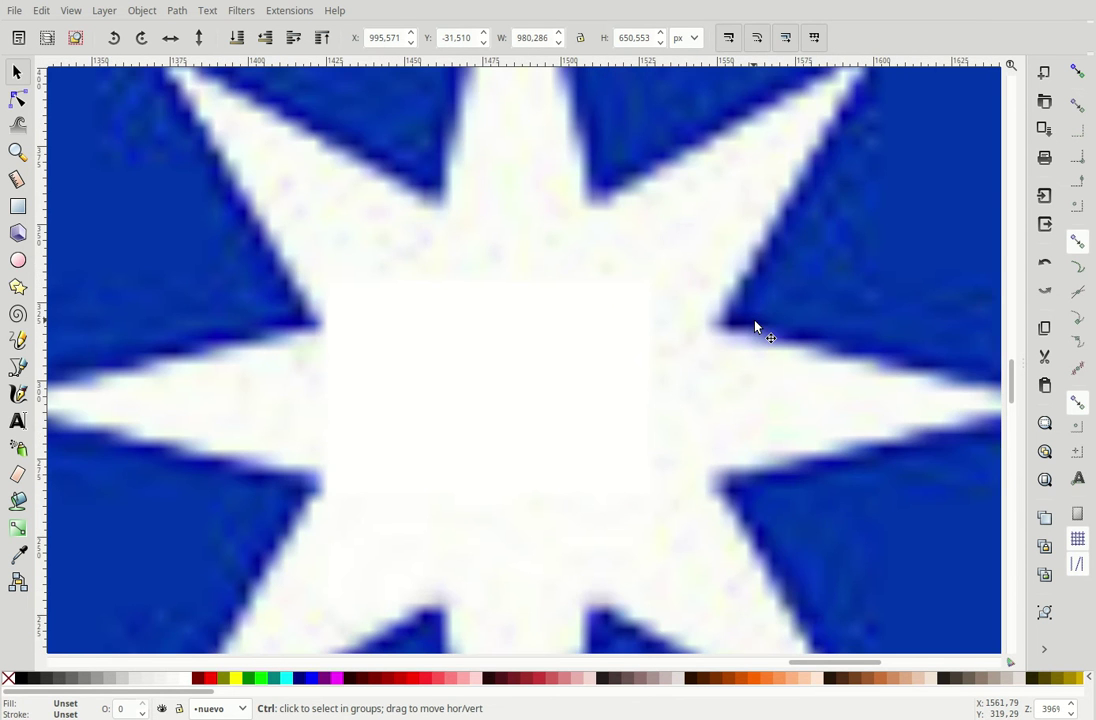
ctrl+scroll(756, 326, down, 1)
ctrl+scroll(648, 366, down, 1)
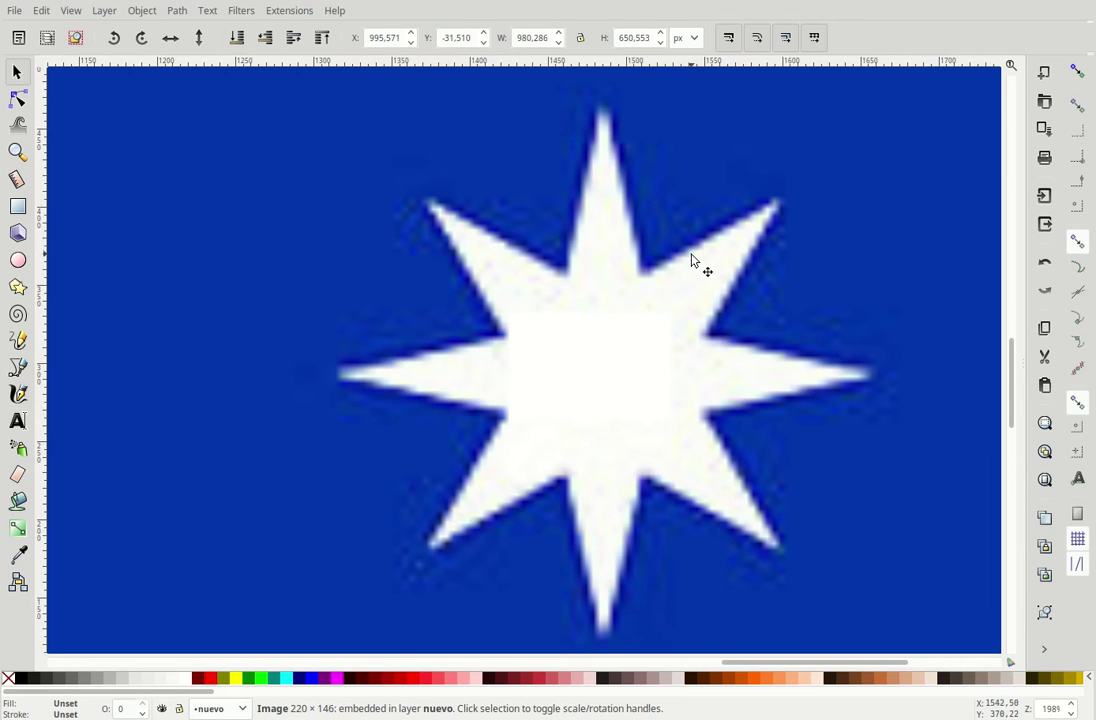
ctrl+scroll(670, 260, up, 1)
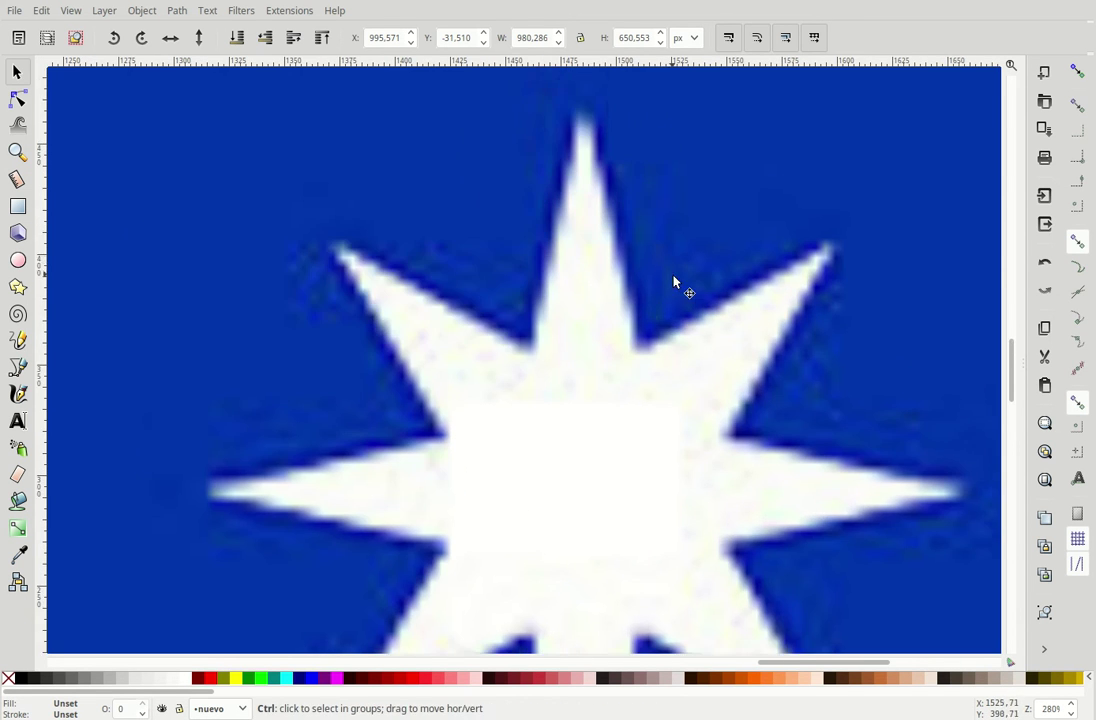
ctrl+scroll(700, 300, up, 1)
ctrl+scroll(690, 340, up, 1)
ctrl+scroll(648, 365, down, 2)
ctrl+scroll(670, 370, up, 2)
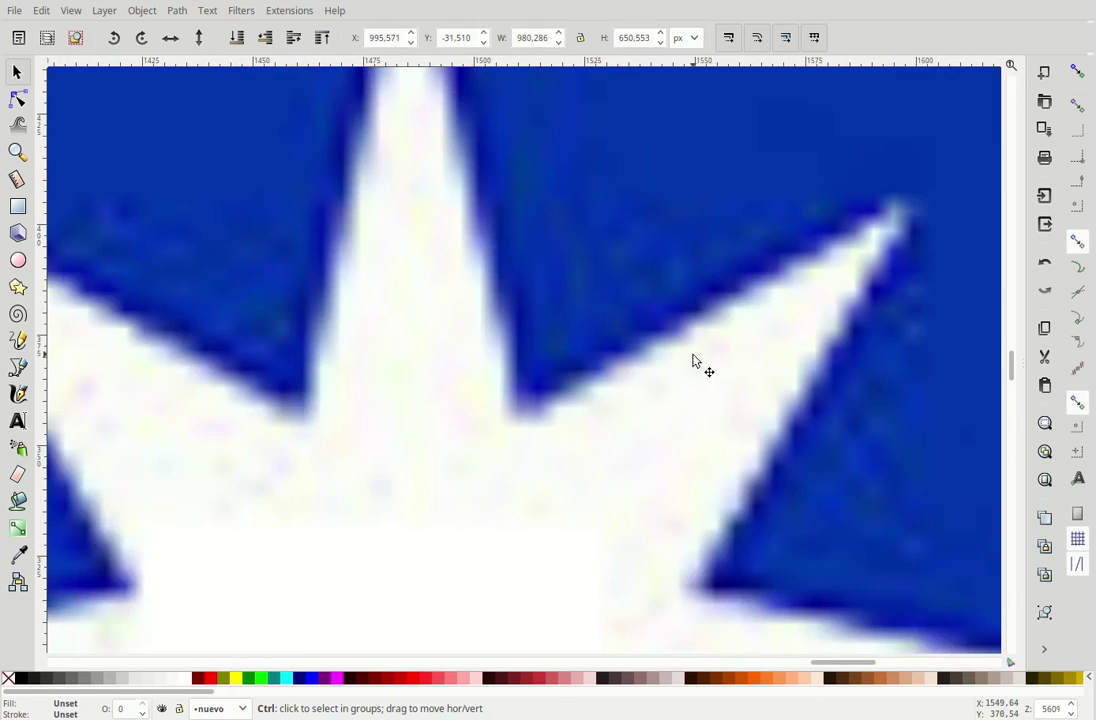
ctrl+scroll(695, 362, up, 1)
ctrl+scroll(650, 330, down, 2)
ctrl+scroll(640, 350, down, 10)
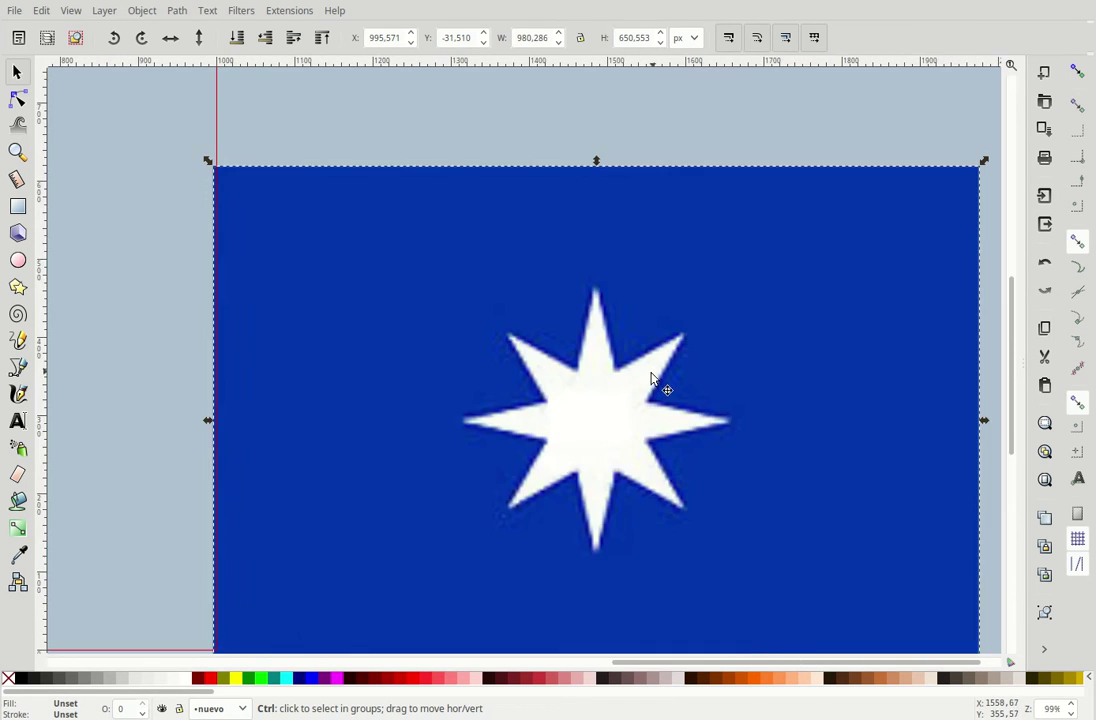
ctrl+scroll(645, 384, down, 3)
ctrl+scroll(495, 365, up, 1)
ctrl+scroll(508, 318, up, 4)
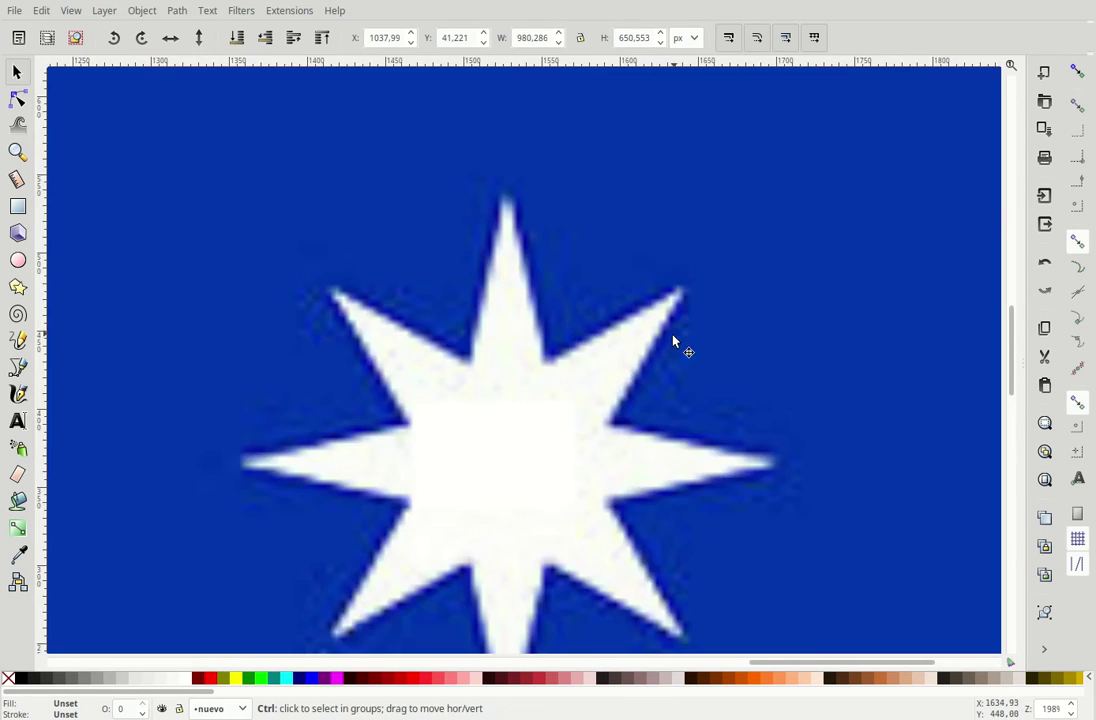
ctrl+scroll(660, 379, up, 2)
ctrl+scroll(646, 411, down, 6)
key(Escape)
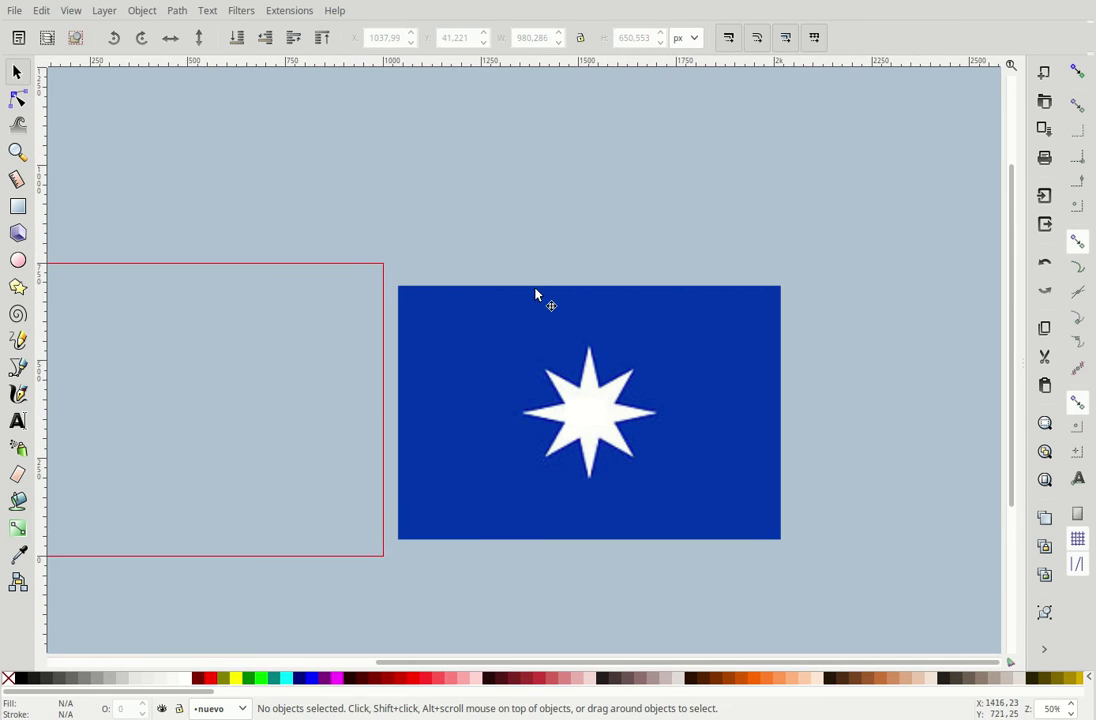
ctrl+scroll(670, 330, up, 3)
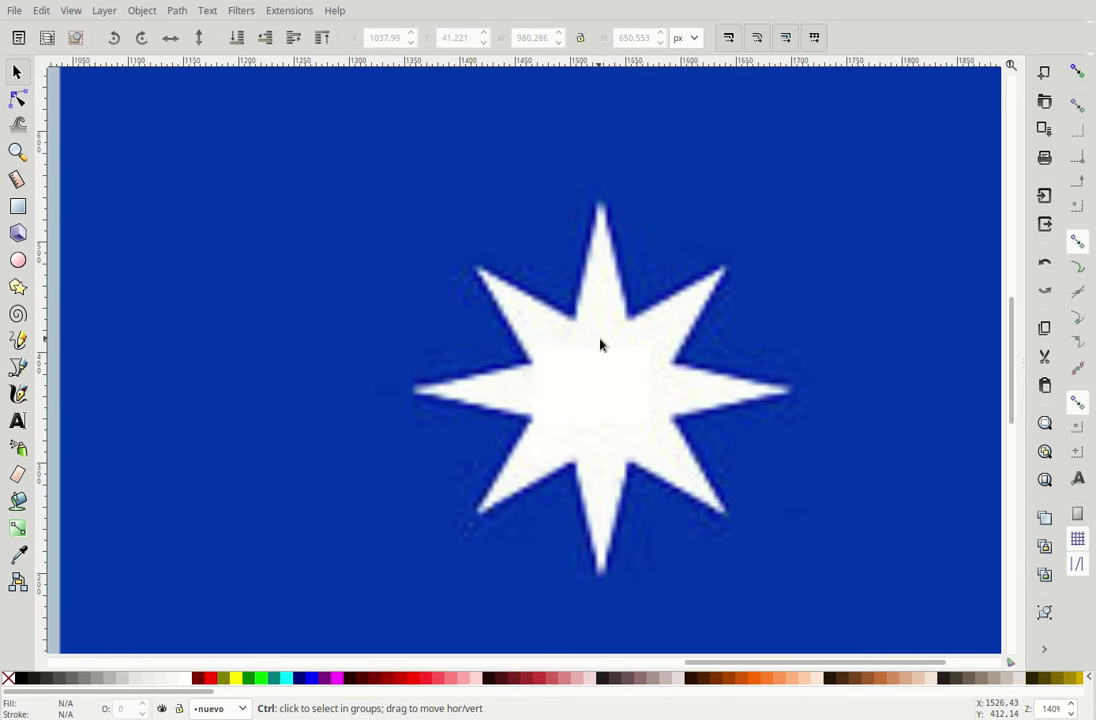
ctrl+scroll(630, 330, up, 11)
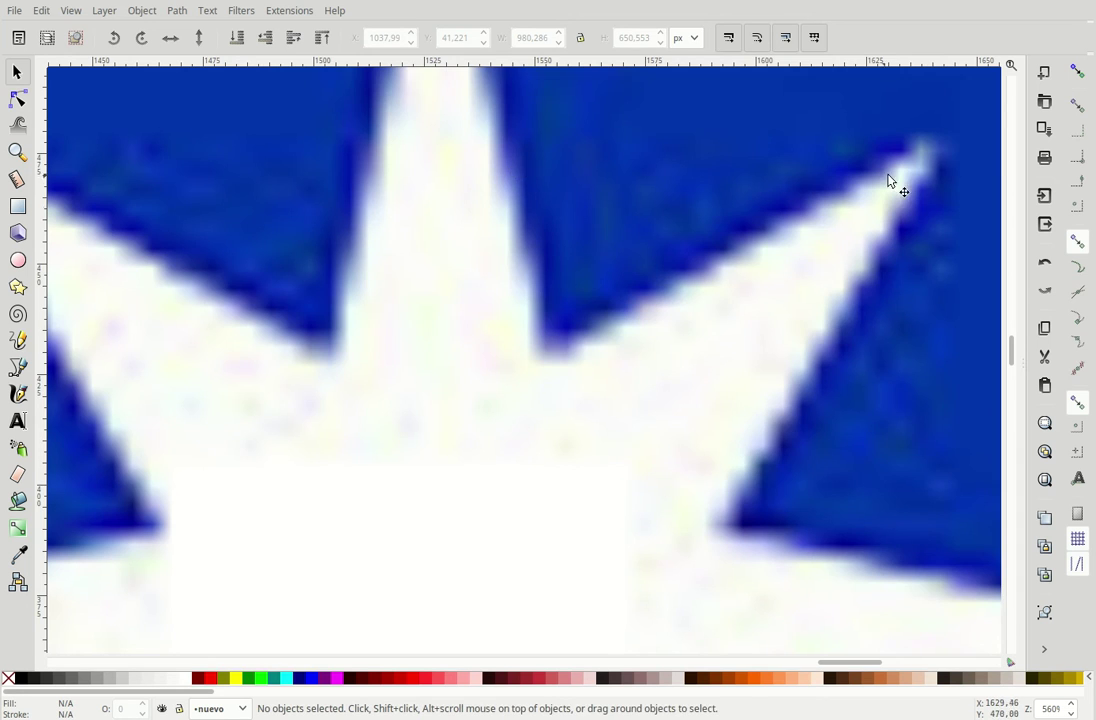
ctrl+scroll(800, 260, down, 10)
ctrl+scroll(710, 347, down, 4)
ctrl+scroll(640, 320, up, 1)
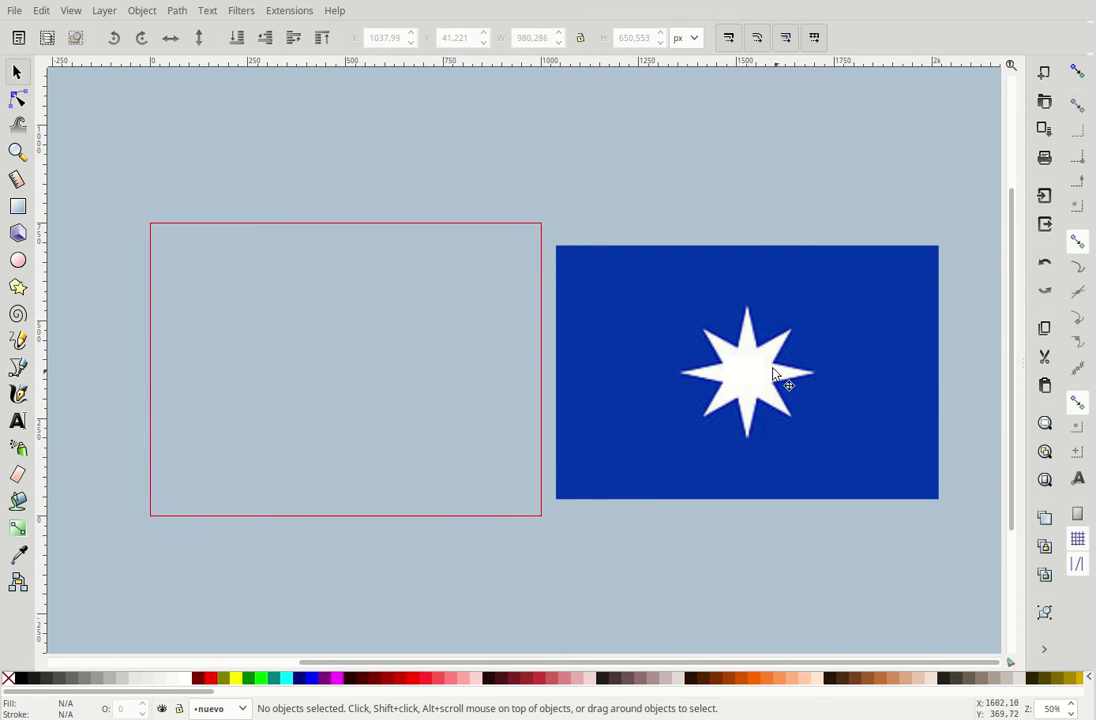
Draw a rectangle of about 1080.86 × 840.447 px covering the whole page frame.
click(19, 212)
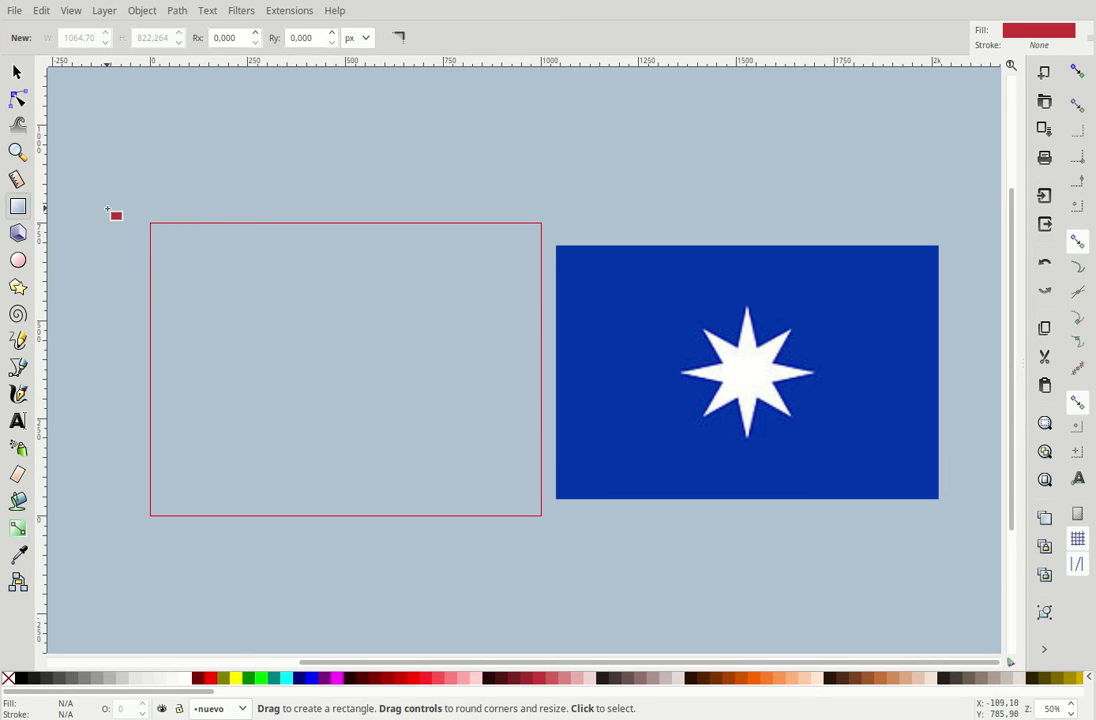
mouse_move(136, 203)
mouse_down()
mouse_move(311, 361)
mouse_move(506, 509)
mouse_move(559, 531)
mouse_up()
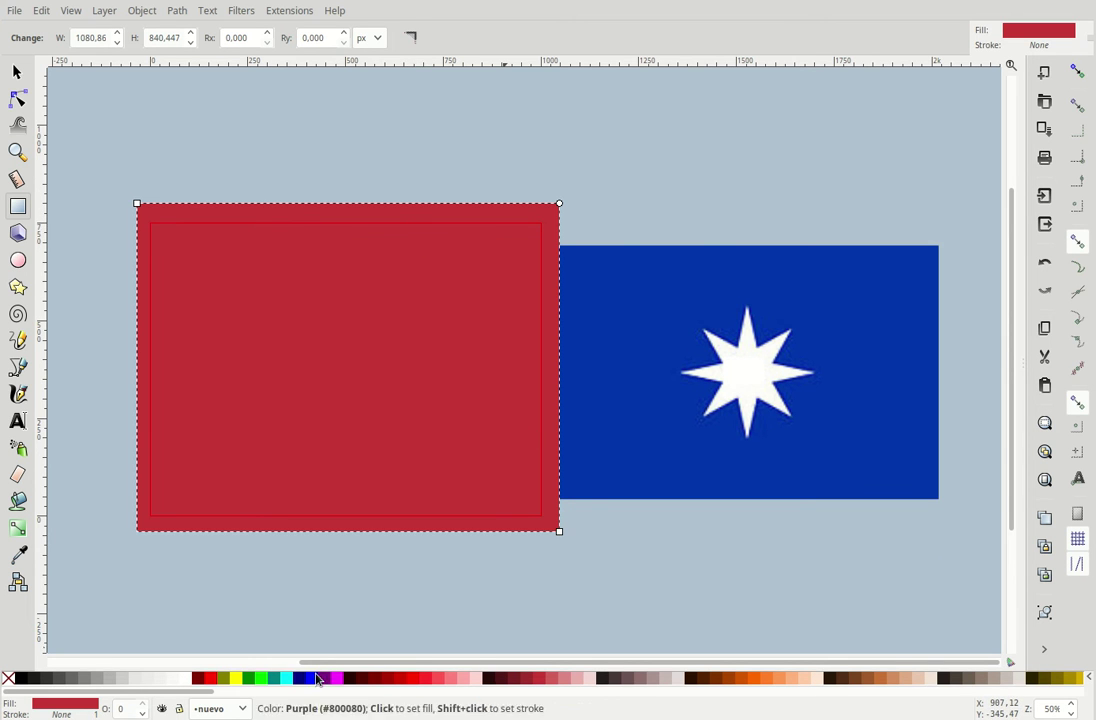
Try several blue palette swatches and settle on a medium blue fill for the page rectangle.
drag(209, 695, 780, 705)
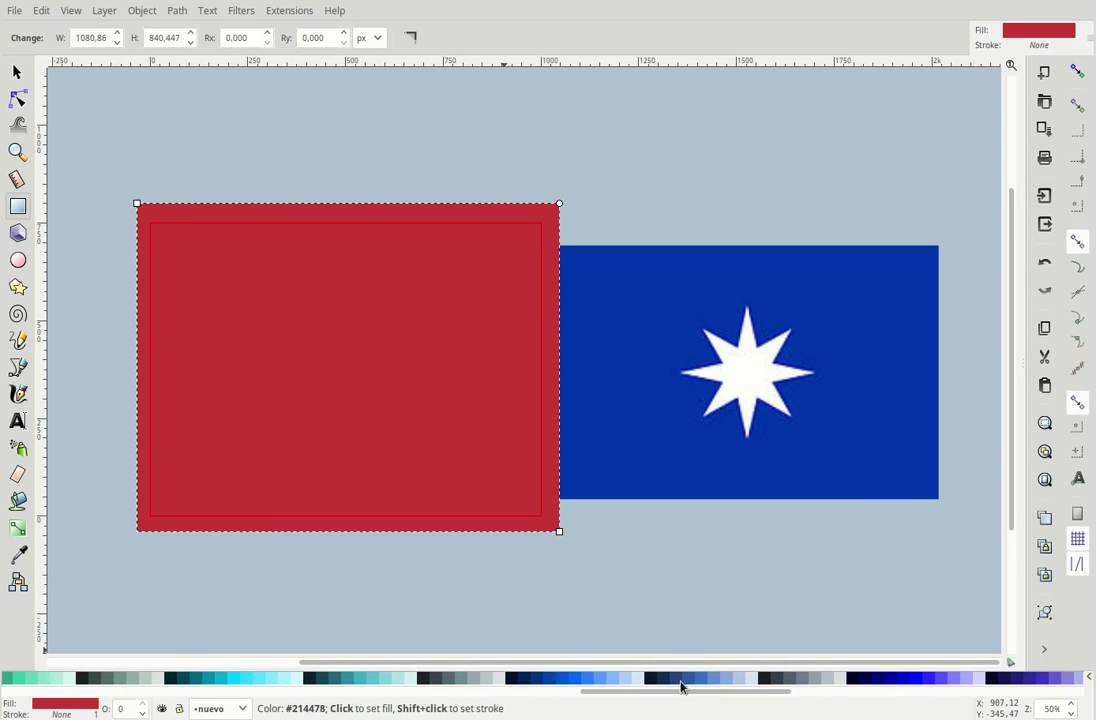
click(687, 679)
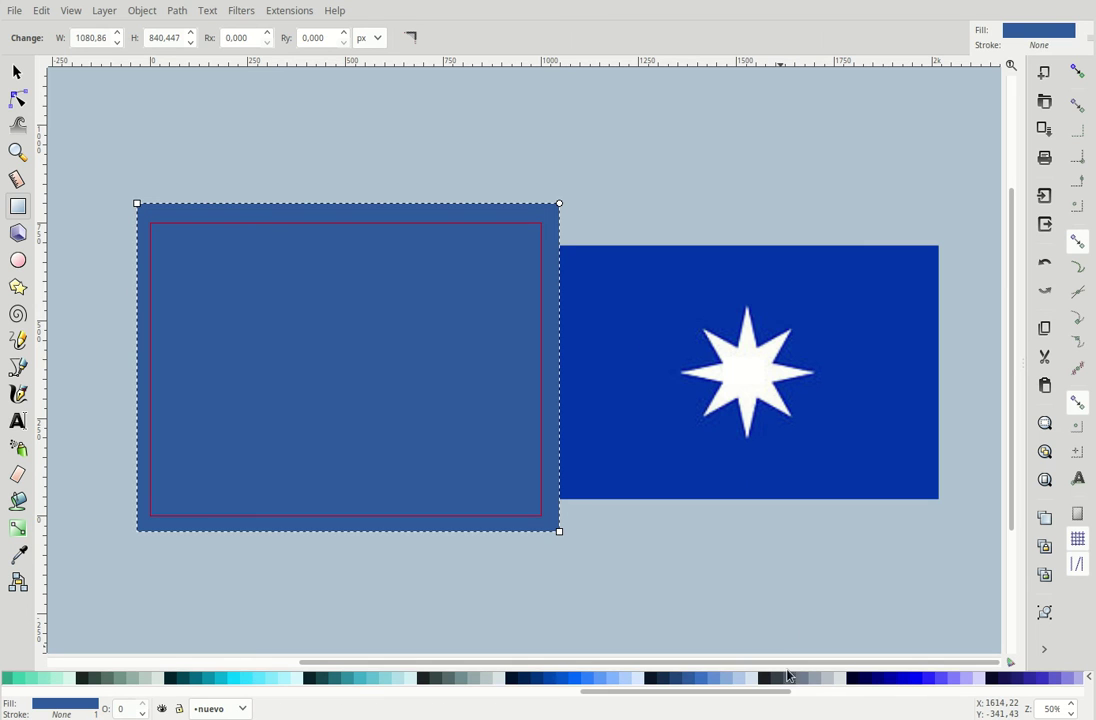
click(580, 681)
click(557, 684)
click(888, 680)
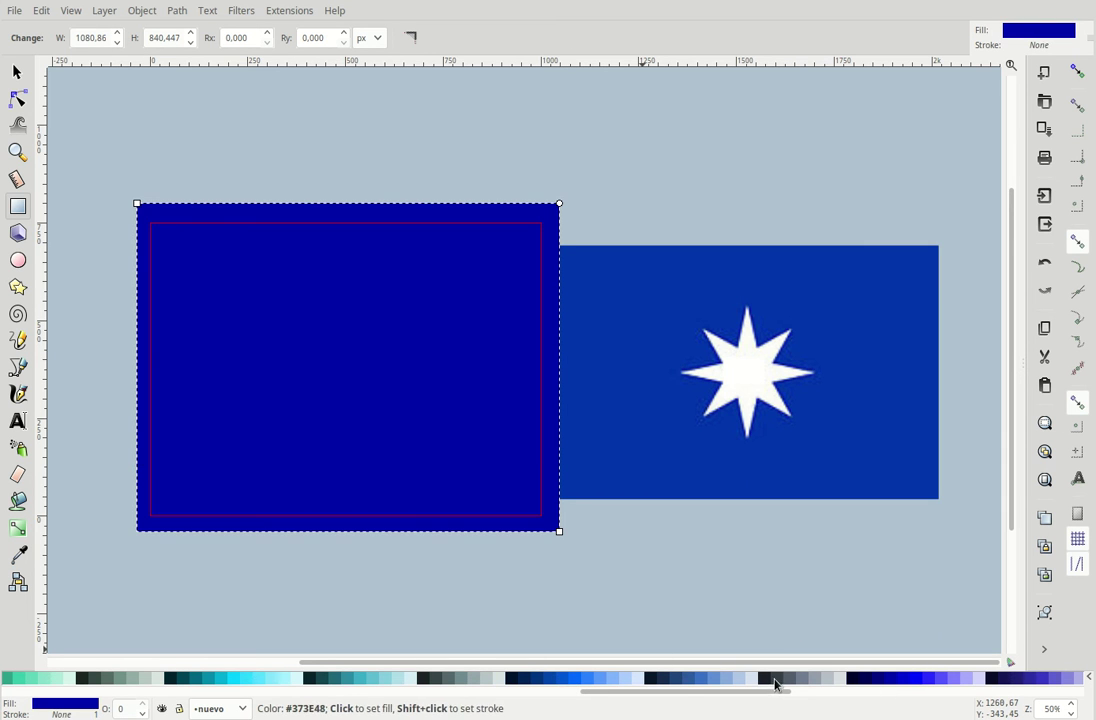
click(688, 680)
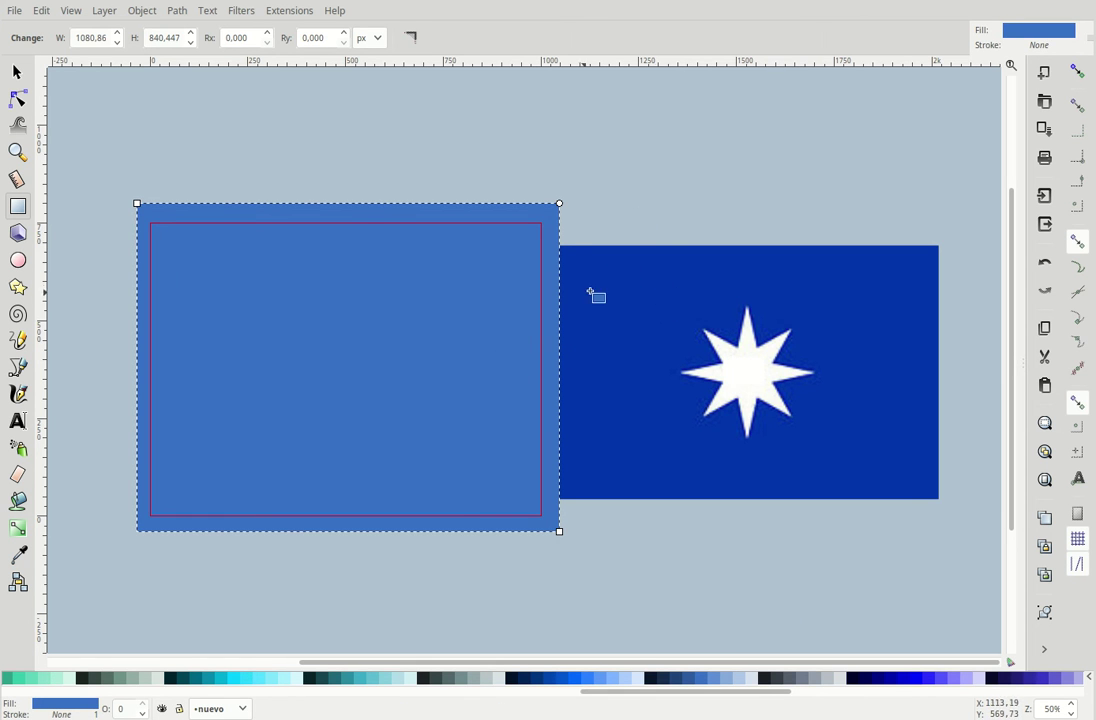
With the Dropper, try the flag's blue and the star's white on the rectangle, keeping blue.
click(18, 563)
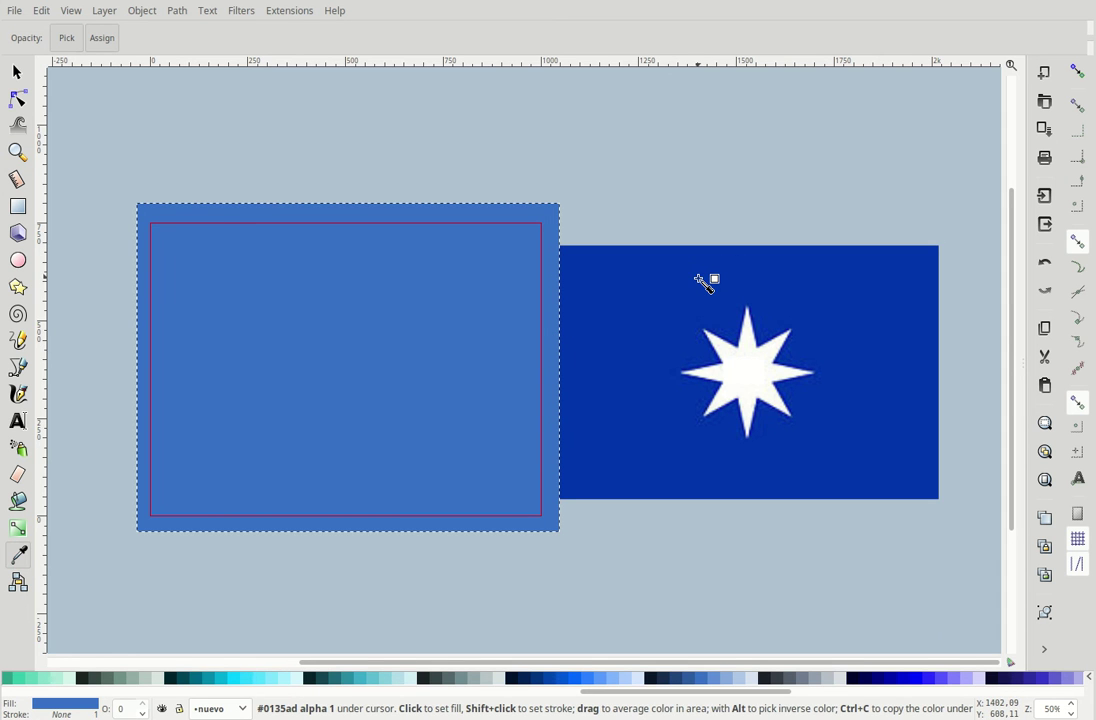
click(699, 280)
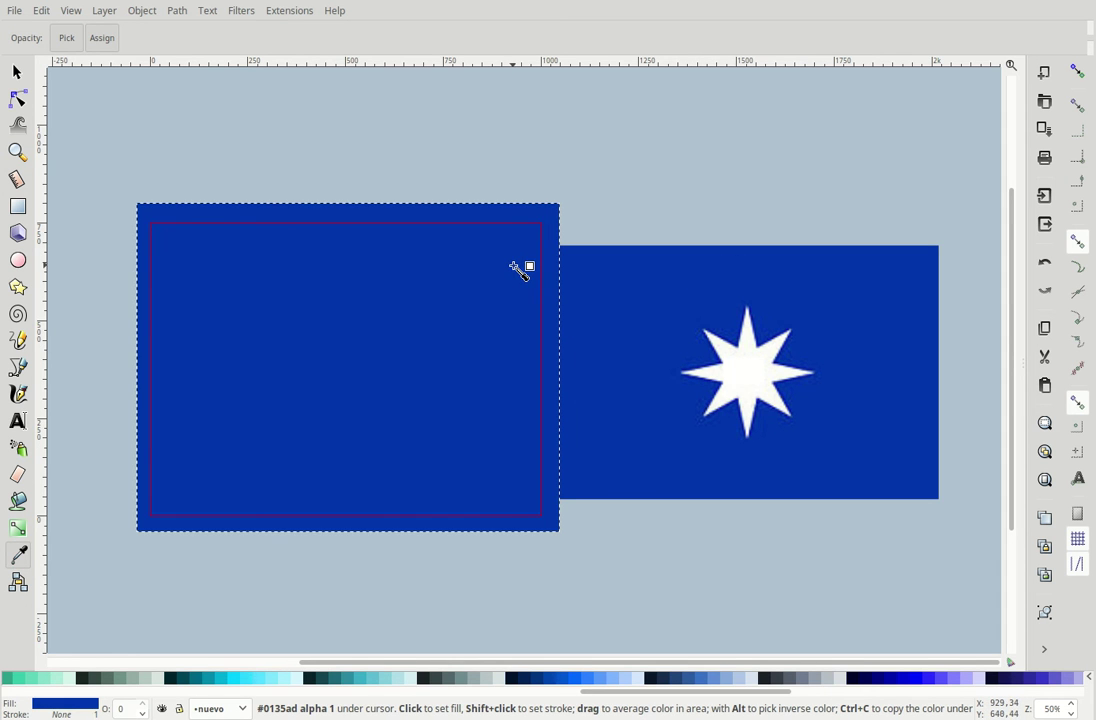
click(751, 369)
click(621, 321)
key(s)
click(690, 169)
click(489, 260)
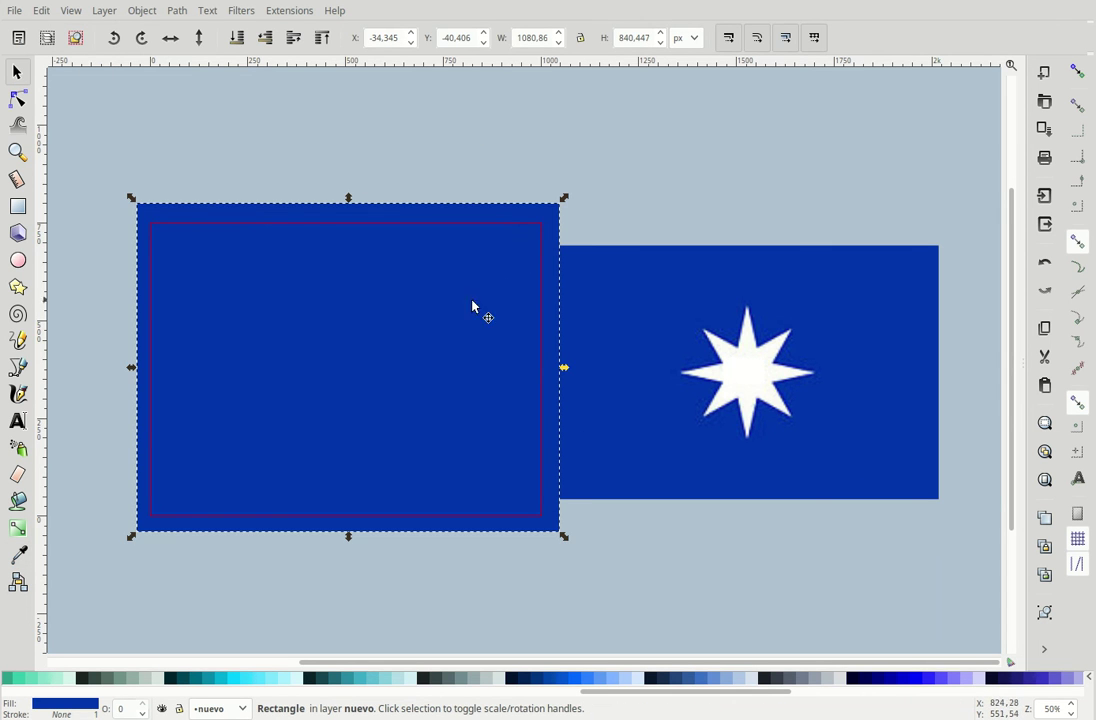
Sample the star's white again, then set the rectangle back to the flag's exact blue #0135ad.
key(d)
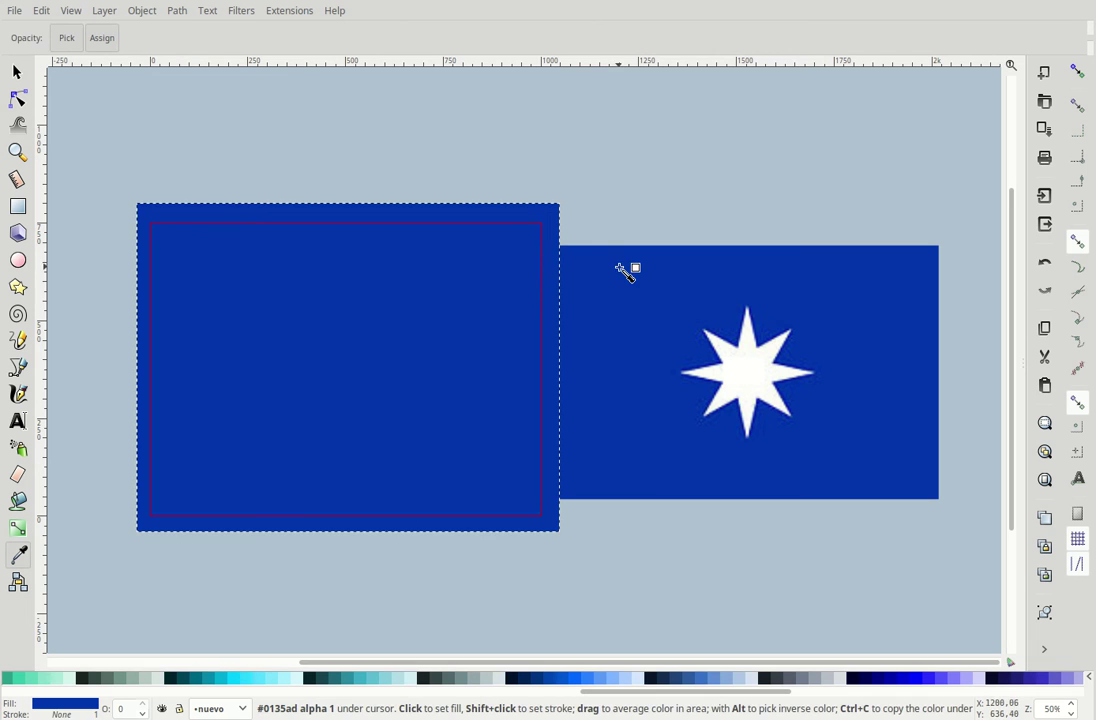
click(746, 356)
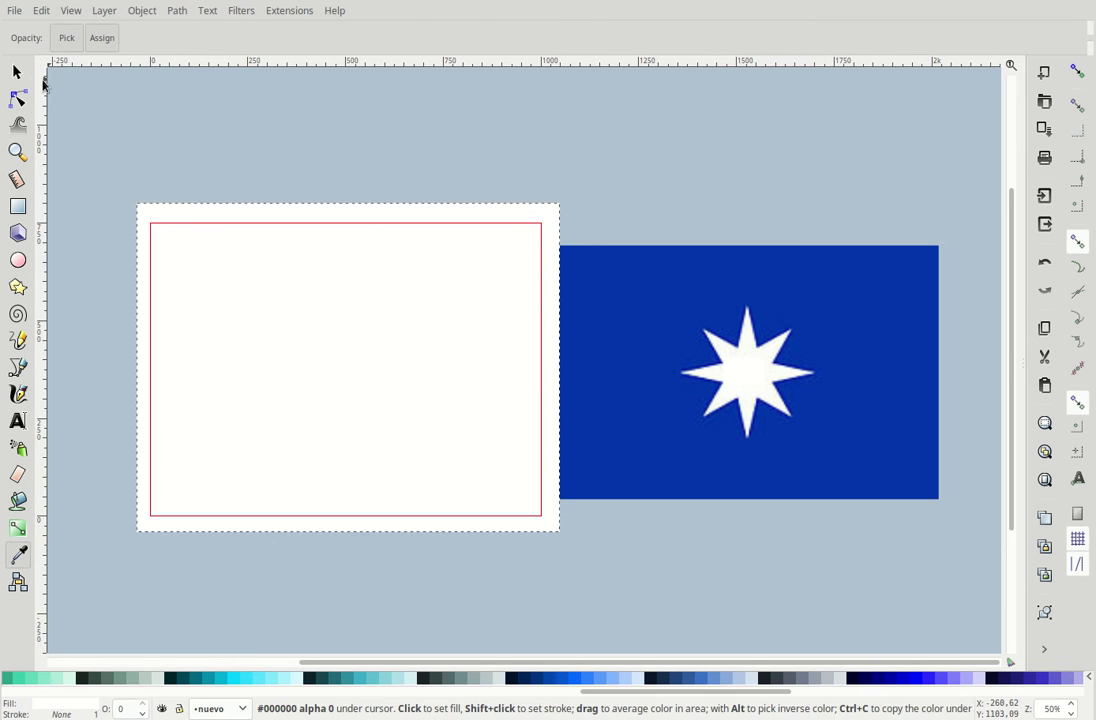
key(s)
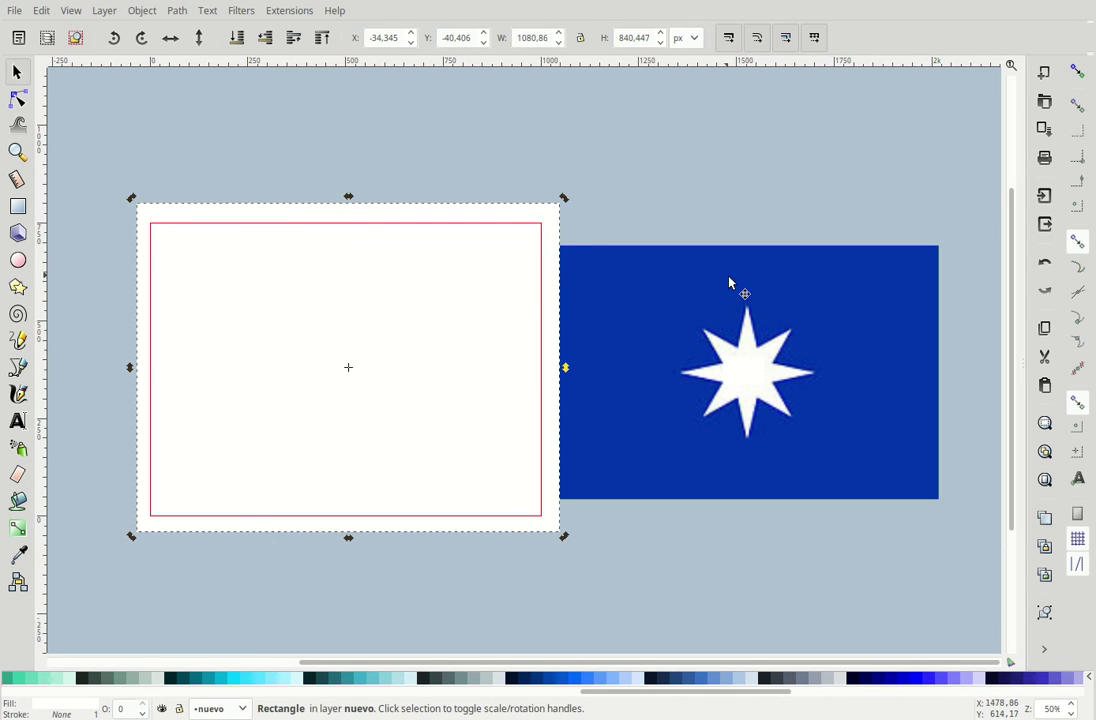
key(d)
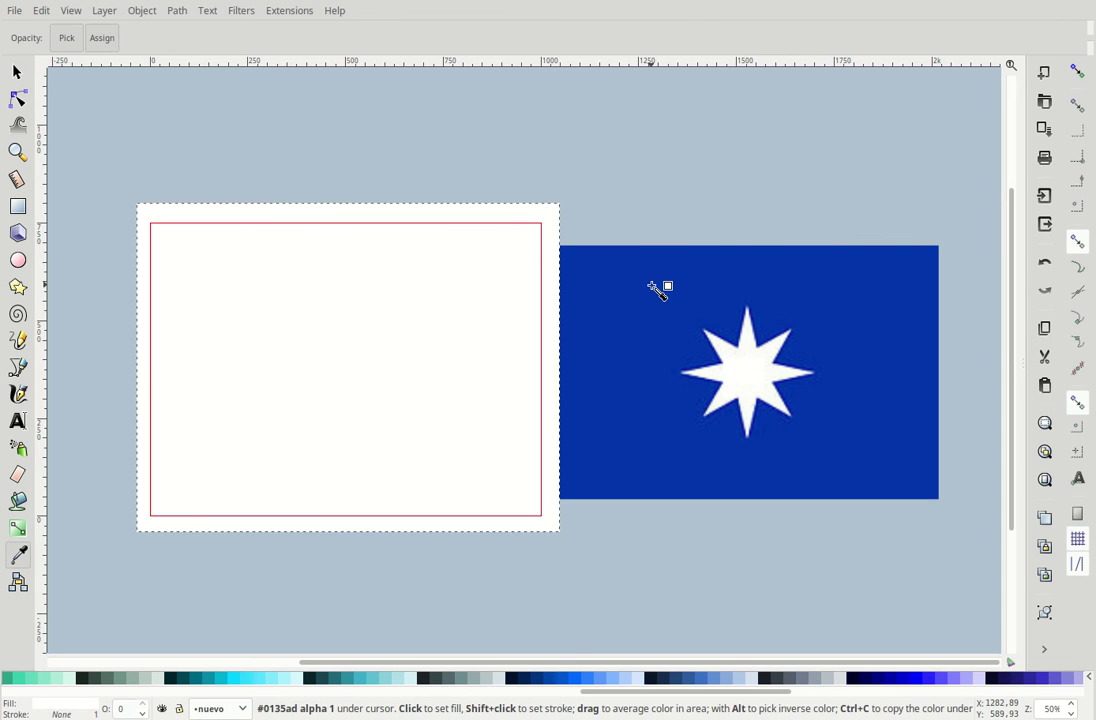
click(651, 286)
key(s)
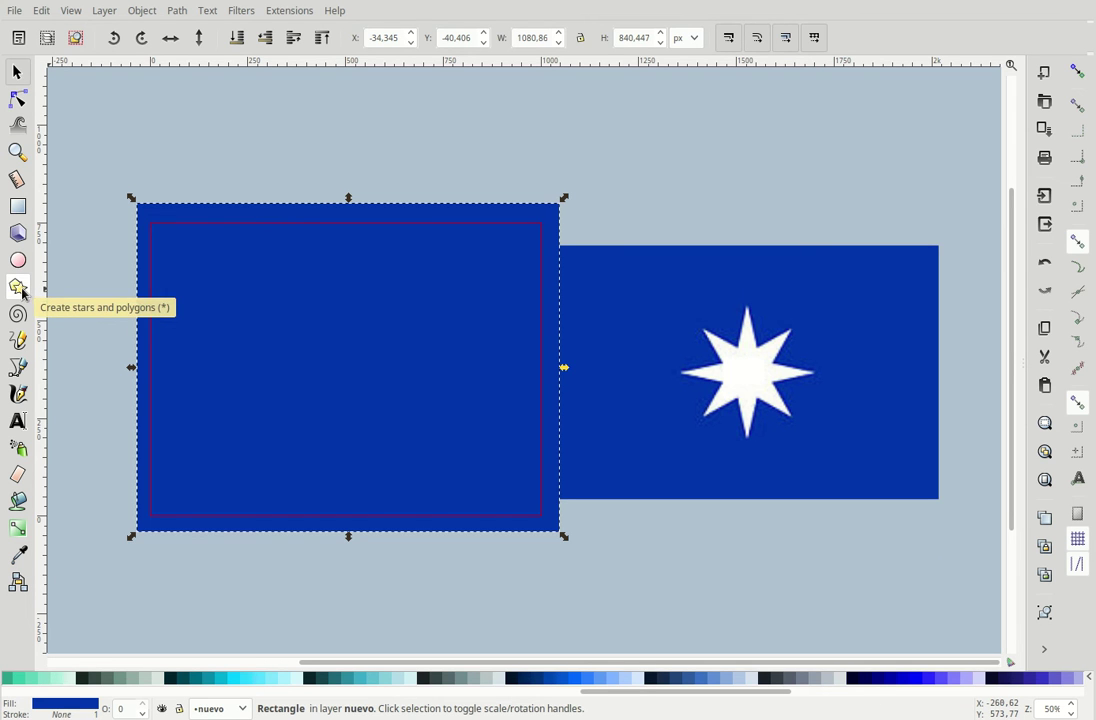
Set the Star/Polygon tool to draw stars with 8 corners and a 0.377 spoke ratio.
click(20, 290)
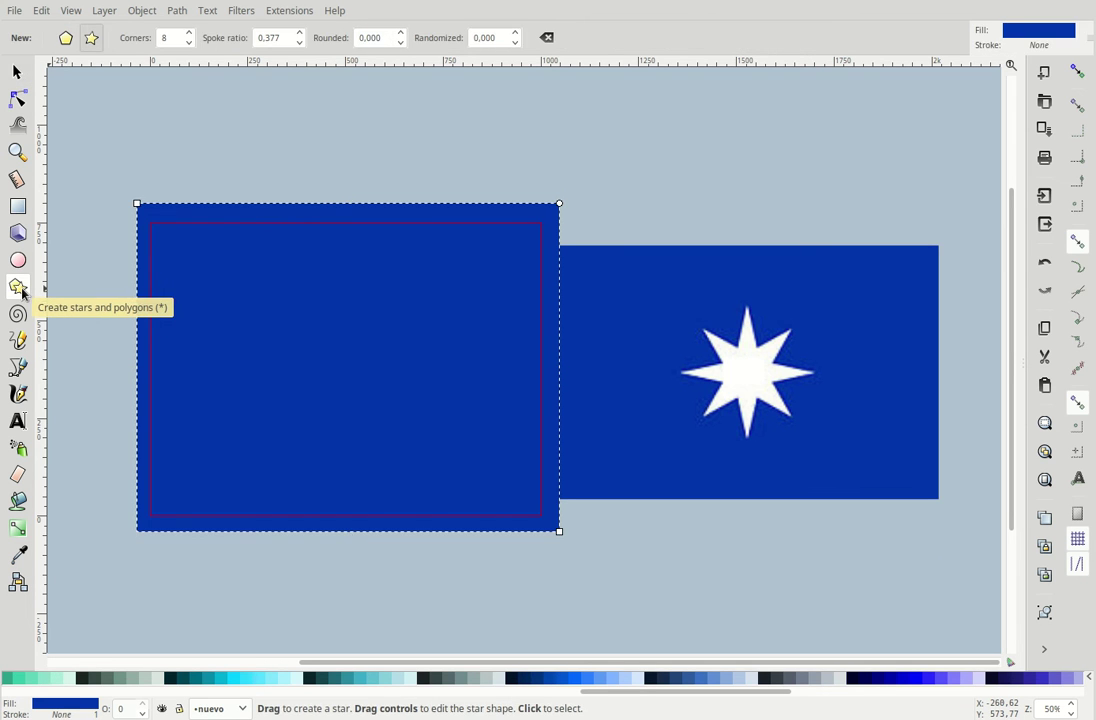
click(70, 44)
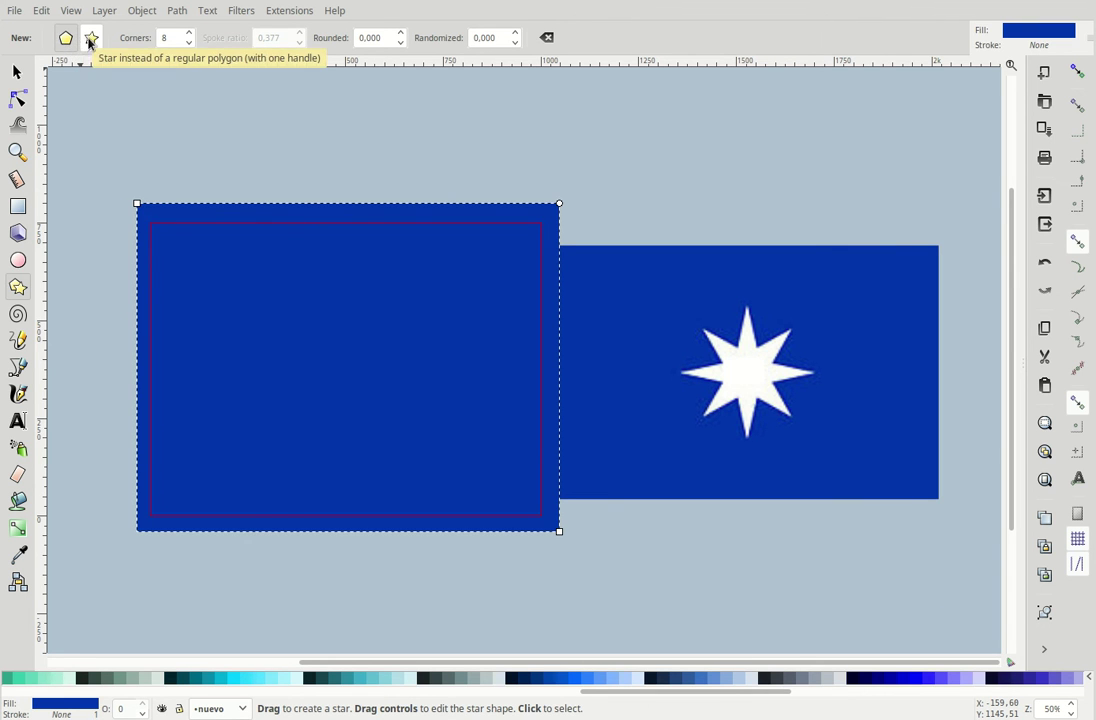
click(90, 38)
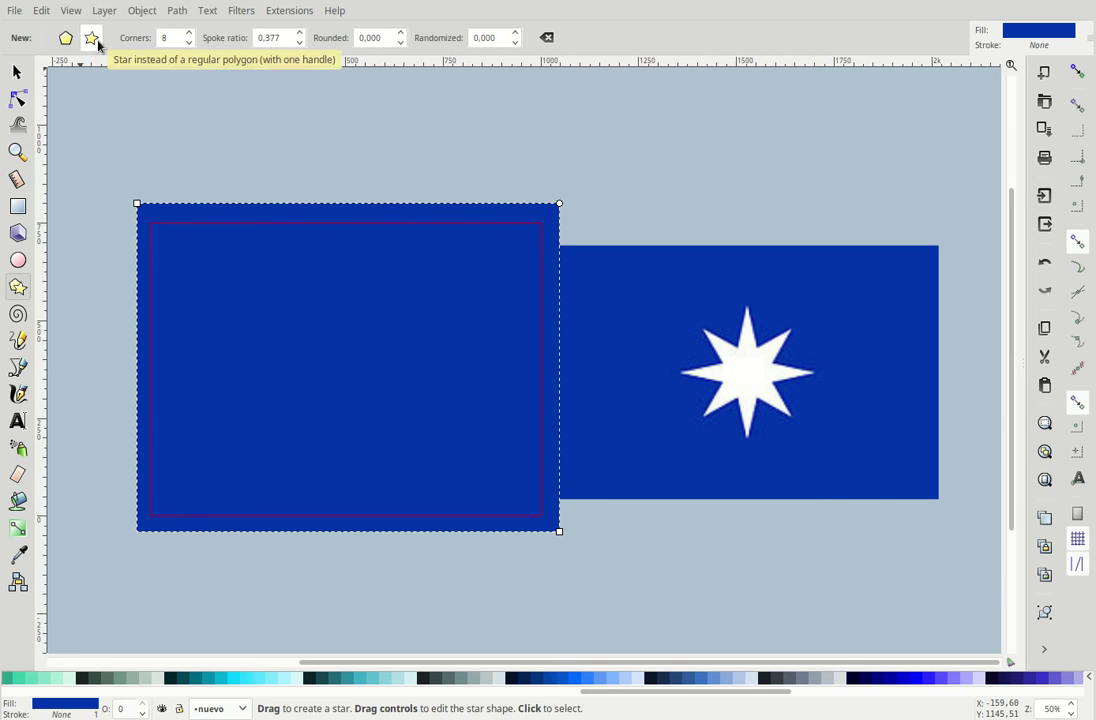
click(189, 43)
click(189, 33)
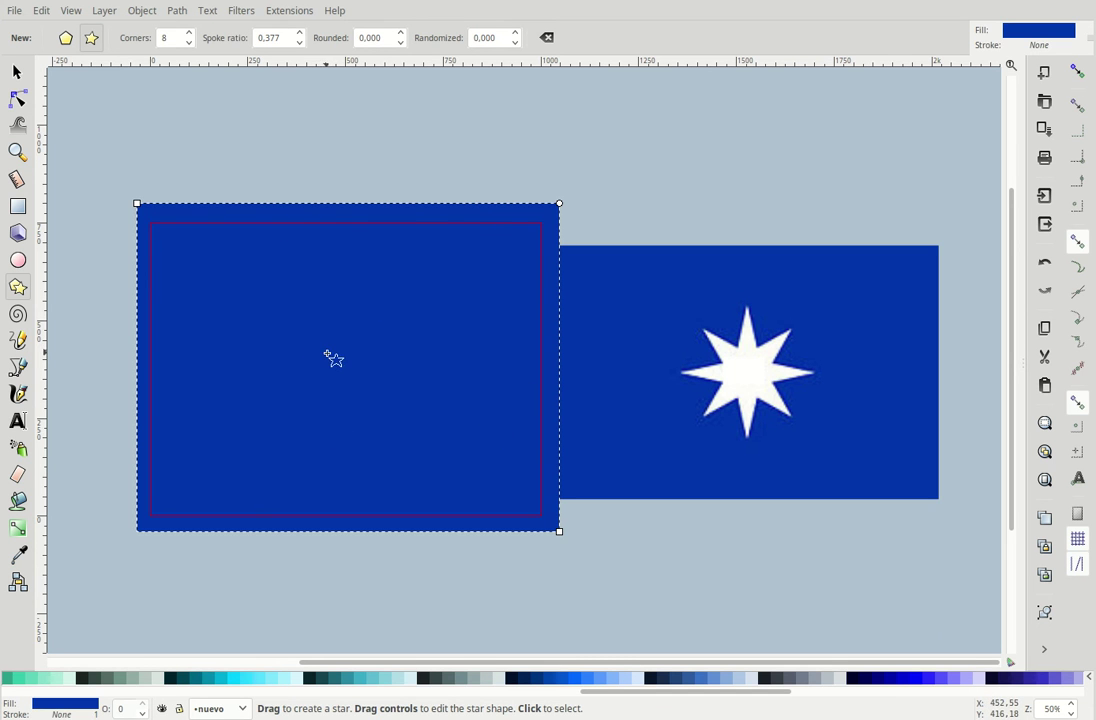
Draw an eight-pointed star about 362.857 px across above the flag, with Rounded 0 and slender rays.
drag(608, 163, 676, 203)
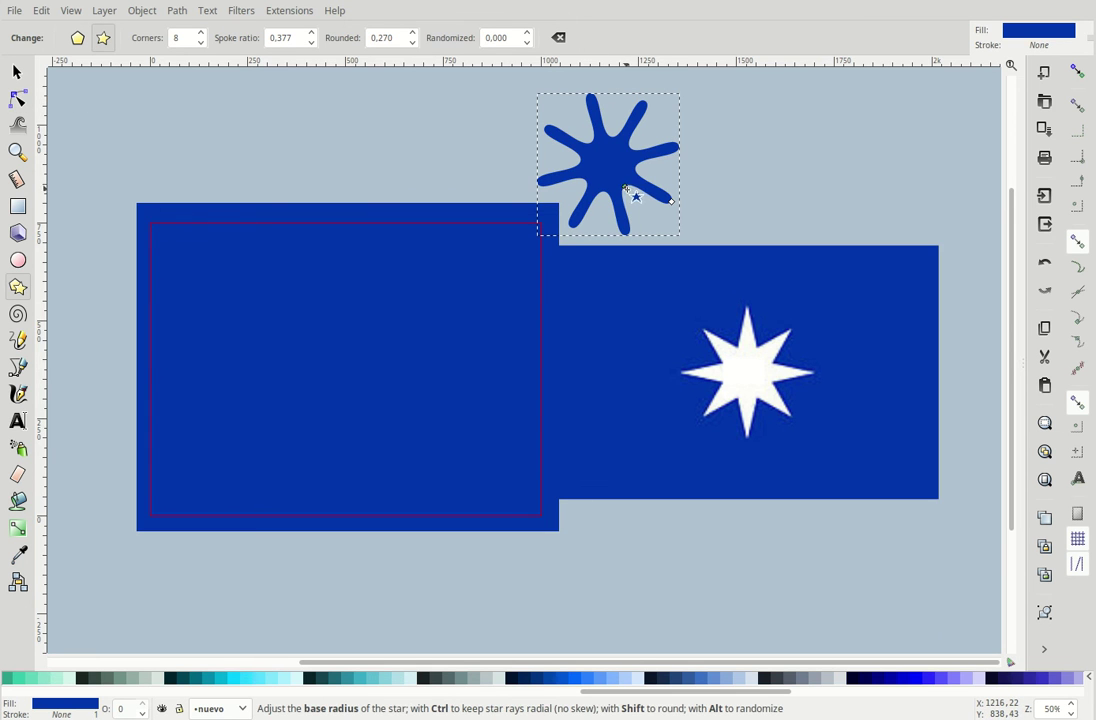
drag(625, 187, 642, 199)
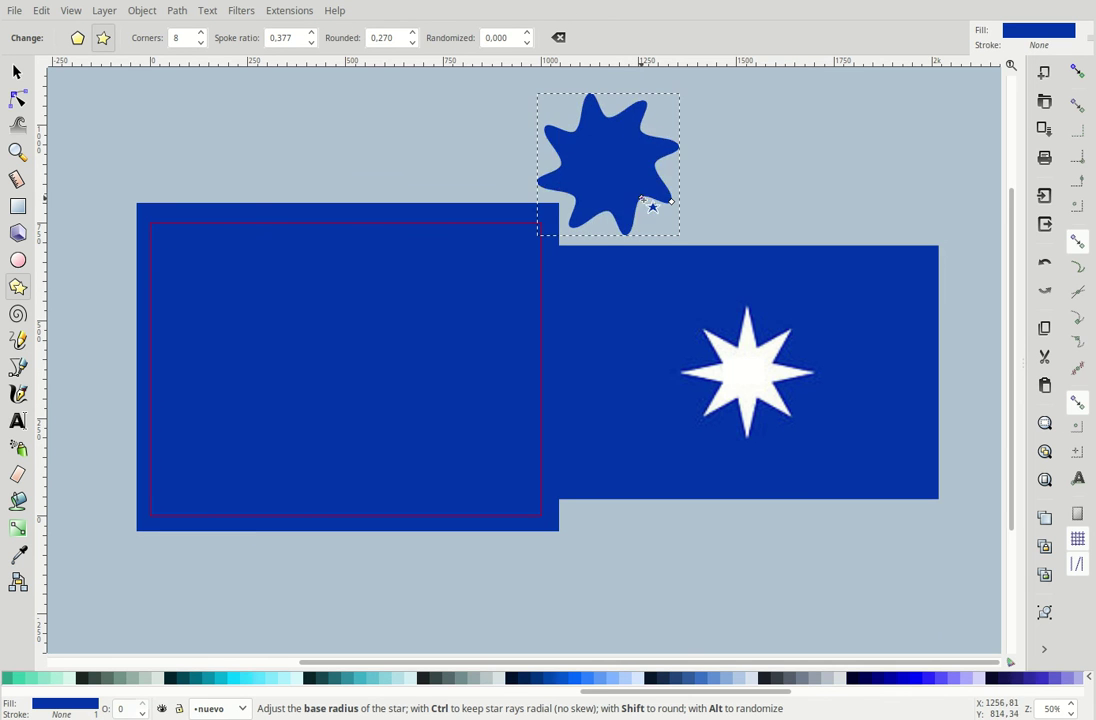
drag(642, 199, 633, 198)
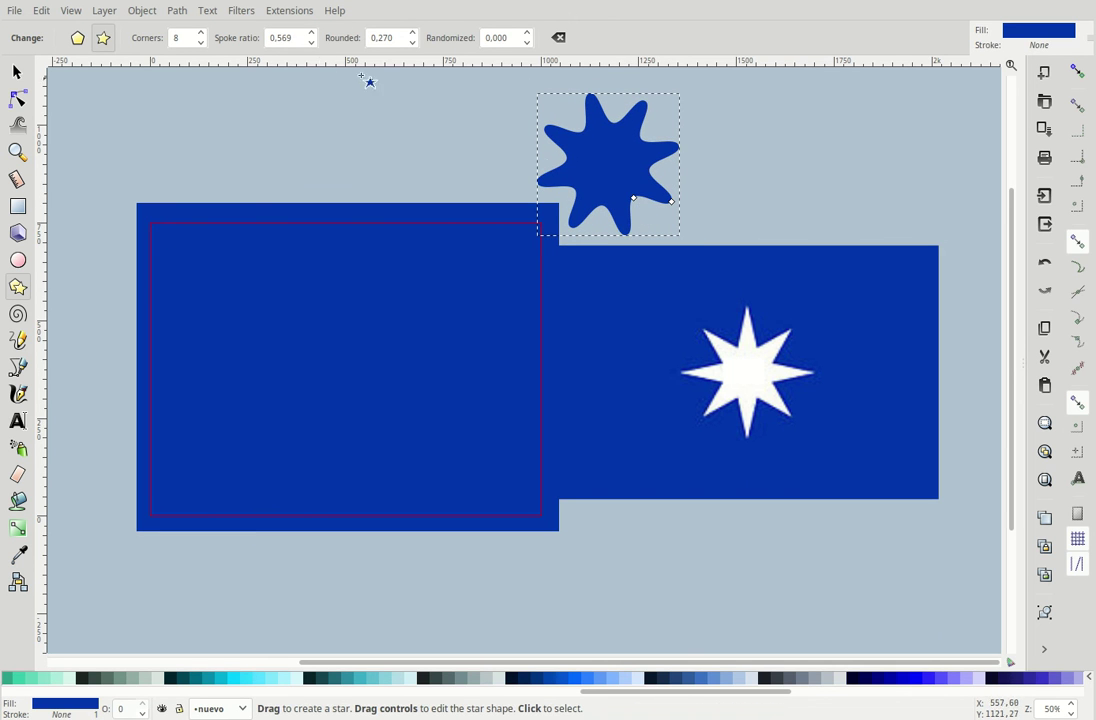
triple_click(385, 38)
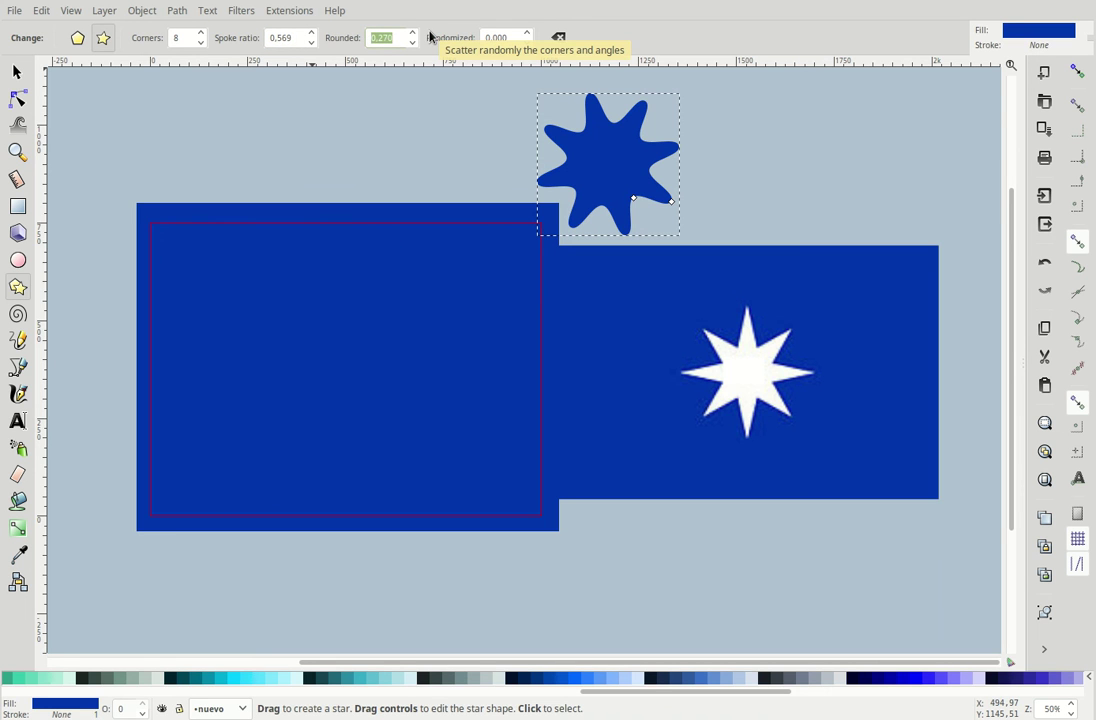
text(0)
click(489, 38)
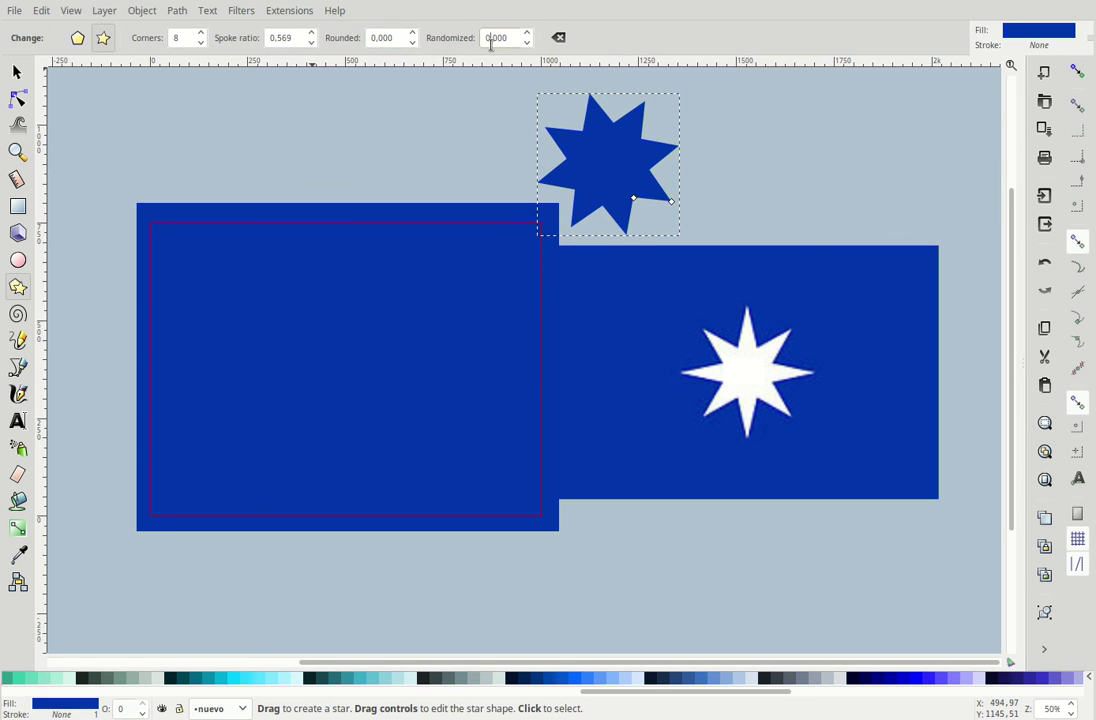
drag(668, 208, 568, 178)
key(ctrl+z)
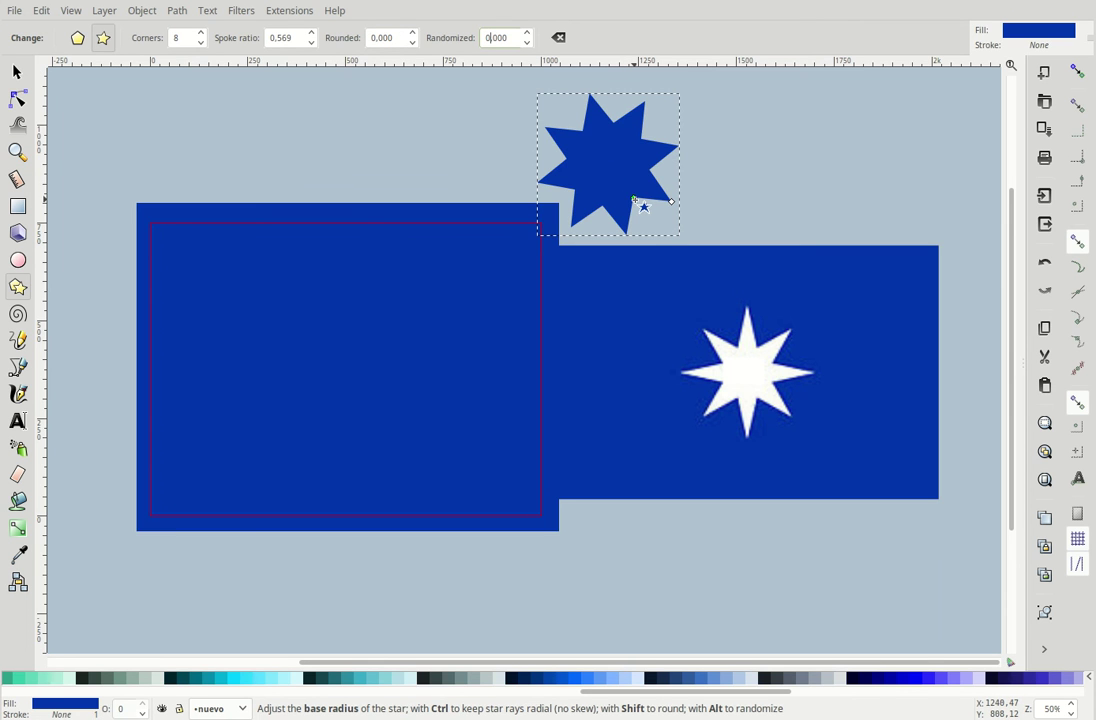
mouse_move(632, 200)
mouse_down()
mouse_move(619, 181)
mouse_move(685, 176)
mouse_up()
Colour the new star with the reference star's white using the Dropper.
click(16, 72)
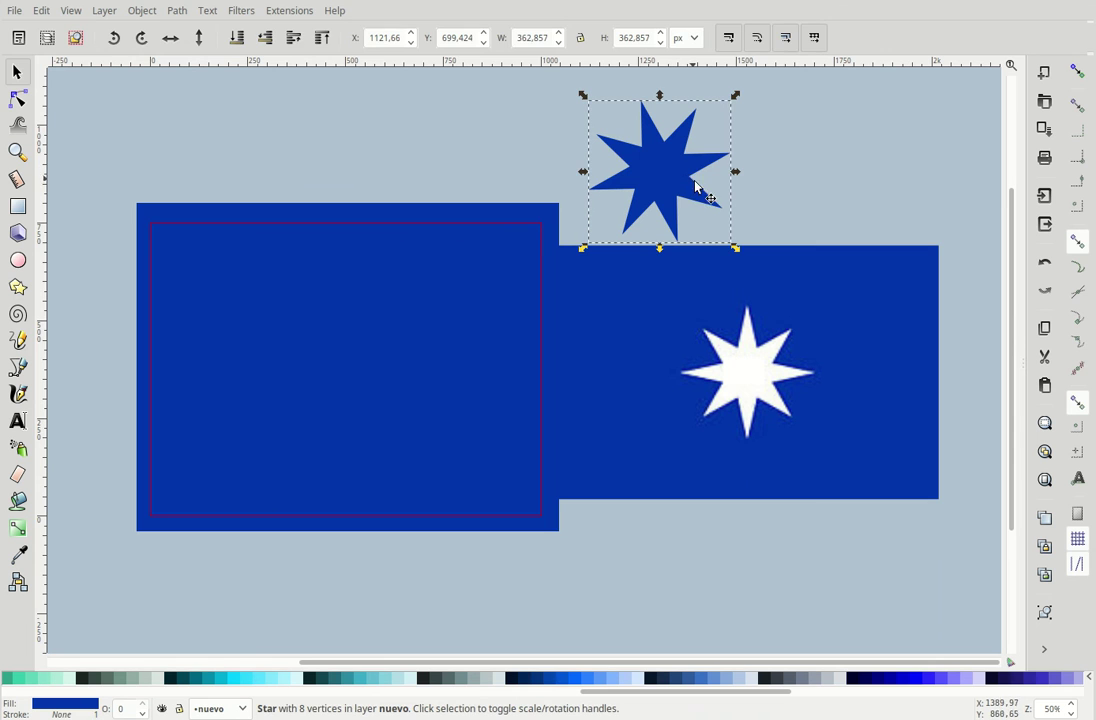
key(d)
click(756, 372)
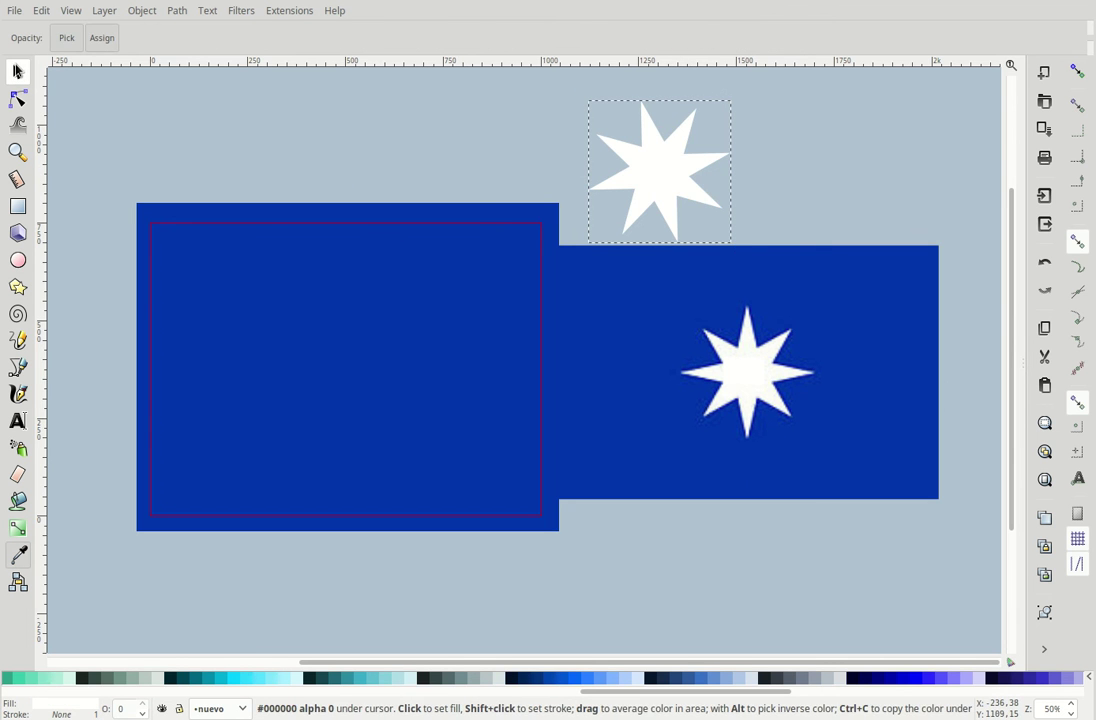
Move the white star into the left blue rectangle and rotate it upright.
click(16, 72)
drag(663, 203, 341, 391)
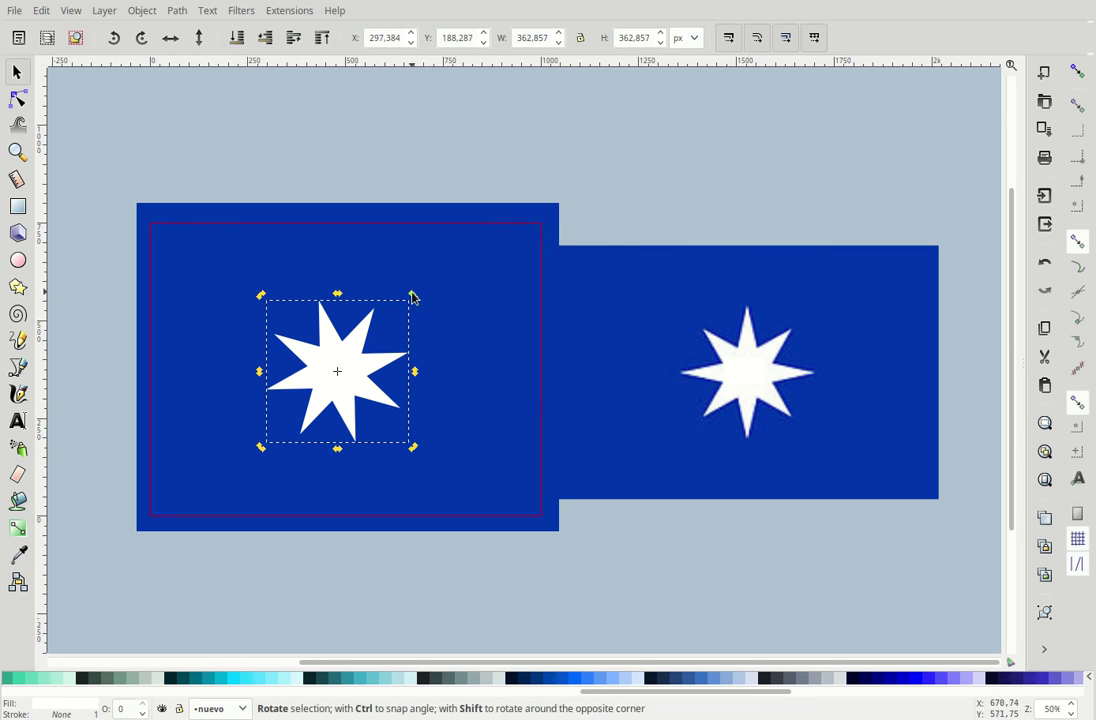
drag(419, 302, 427, 326)
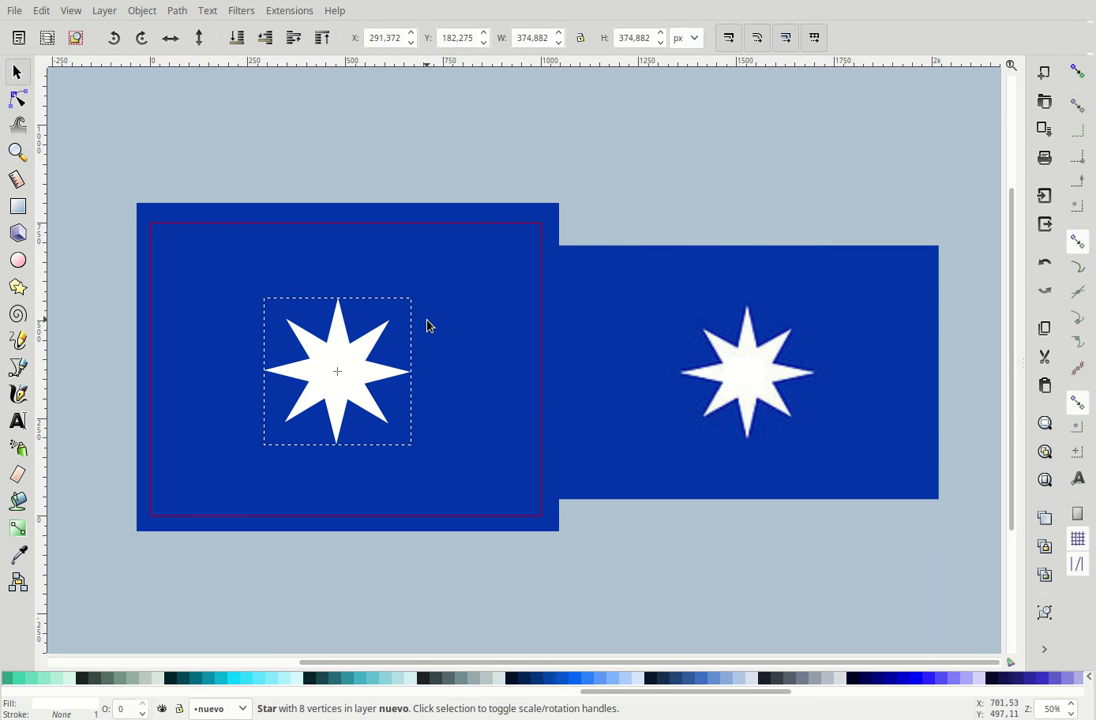
click(404, 311)
click(382, 325)
click(374, 369)
click(355, 380)
click(355, 380)
mouse_move(417, 294)
mouse_down()
mouse_move(436, 298)
mouse_move(416, 296)
mouse_up()
key(Escape)
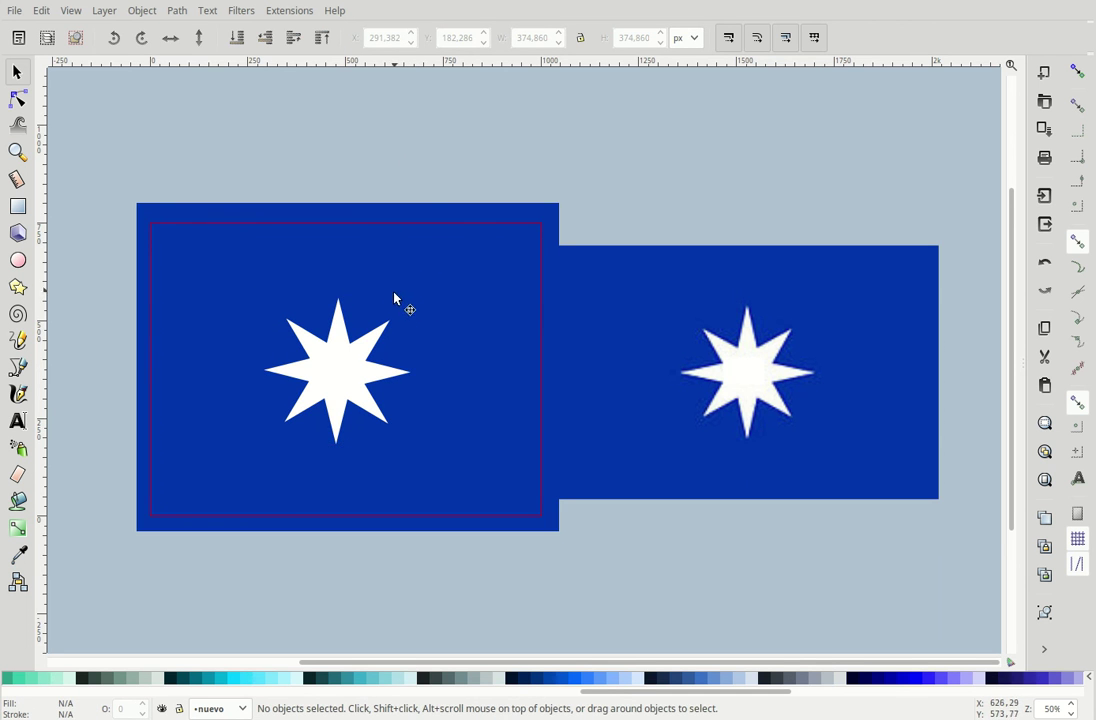
Nudge the star slightly up and right and shift the reference flag image further right.
scroll(395, 298, up, 2)
click(379, 433)
scroll(379, 433, down, 2)
scroll(379, 433, left, 2)
drag(450, 368, 477, 372)
drag(709, 287, 756, 278)
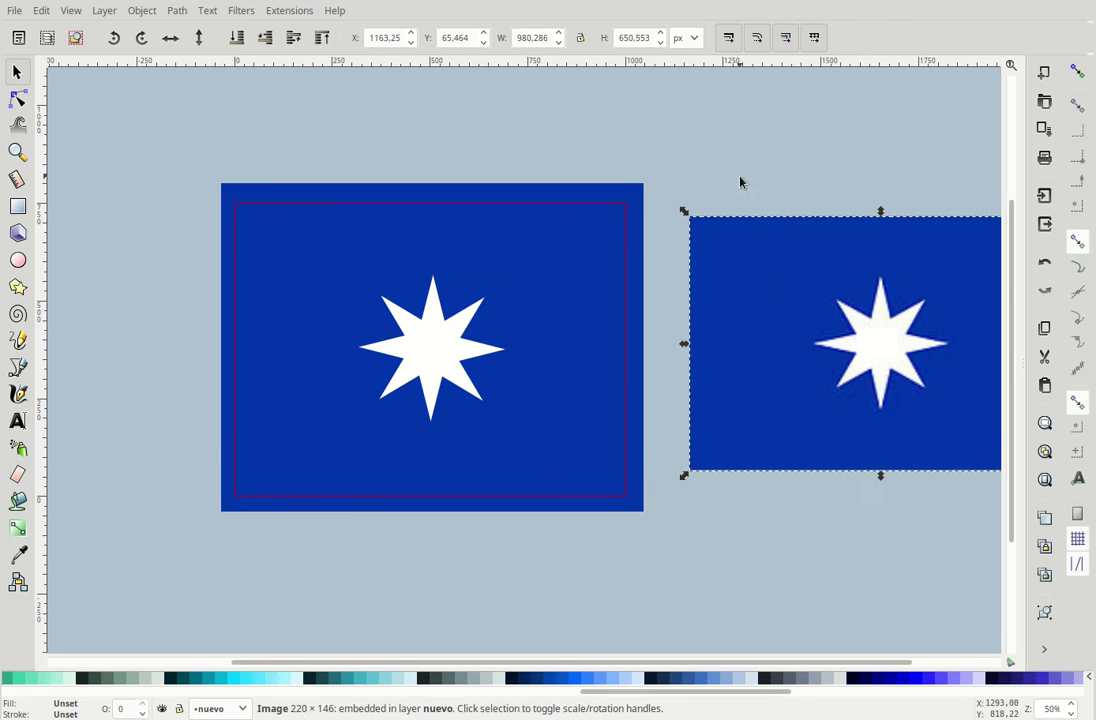
click(740, 182)
Zoom in and out to check the star's alignment against the reference flag.
scroll(526, 325, down, 2)
scroll(497, 340, right, 2)
scroll(497, 340, up, 1)
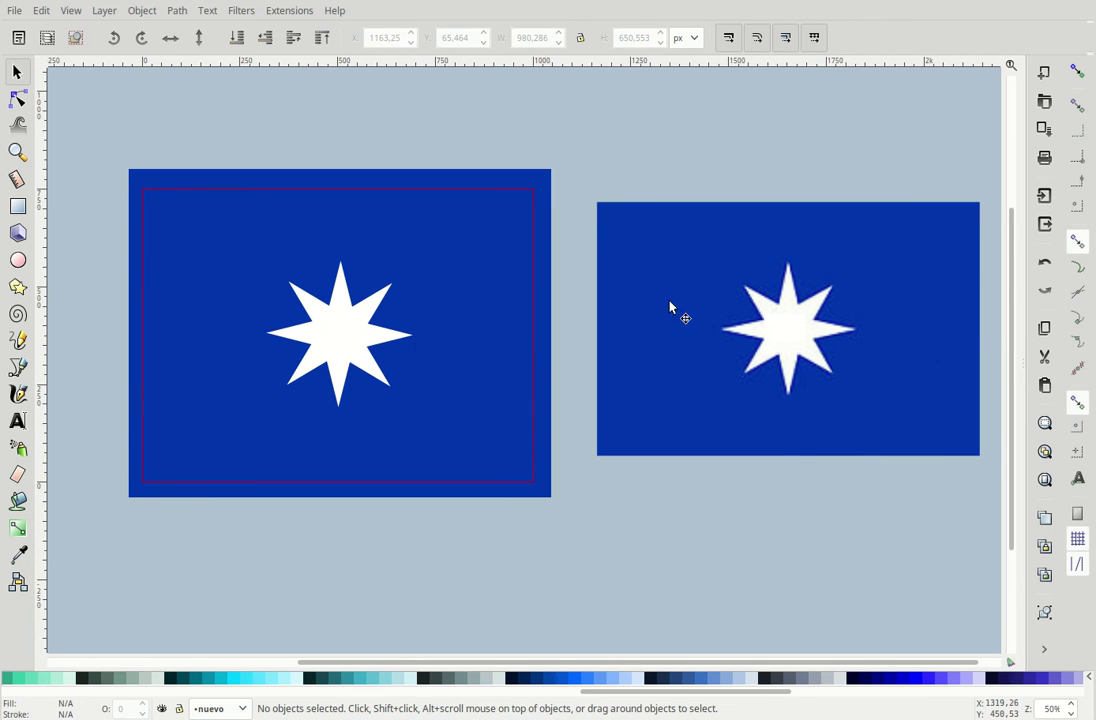
scroll(320, 300, up, 2)
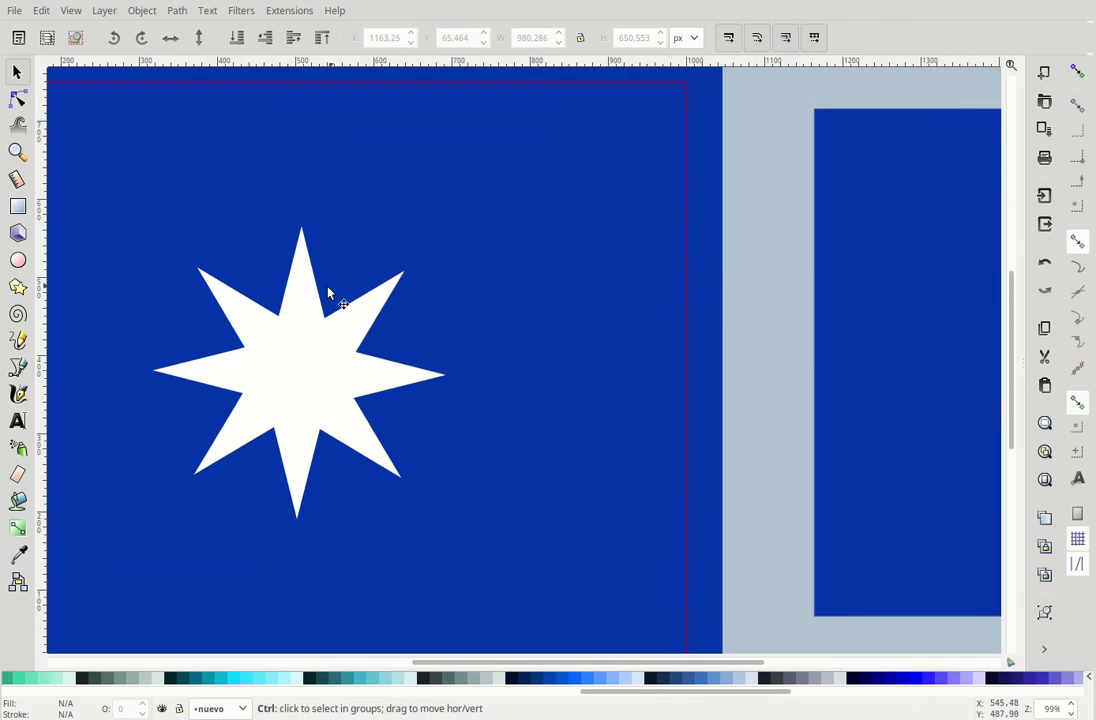
scroll(329, 310, up, 1)
scroll(300, 325, up, 2)
scroll(290, 328, up, 2)
scroll(374, 345, up, 2)
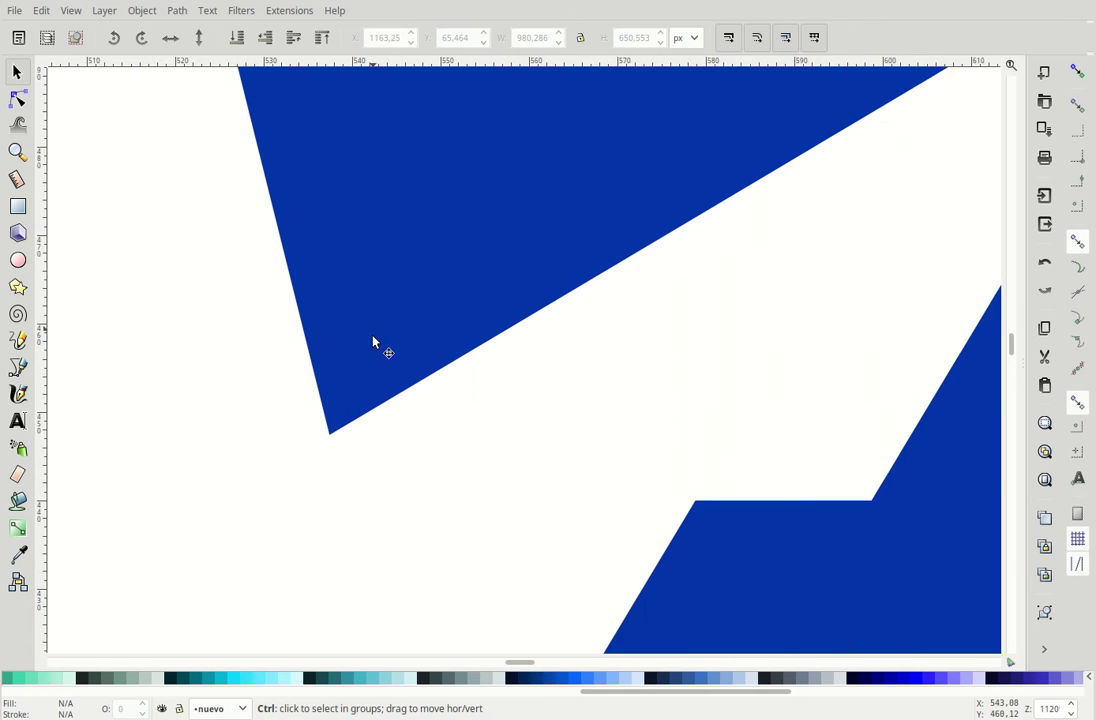
scroll(298, 477, up, 2)
scroll(298, 477, down, 4)
scroll(345, 433, down, 4)
scroll(350, 423, down, 3)
scroll(355, 423, up, 1)
scroll(337, 443, down, 1)
scroll(418, 352, down, 2)
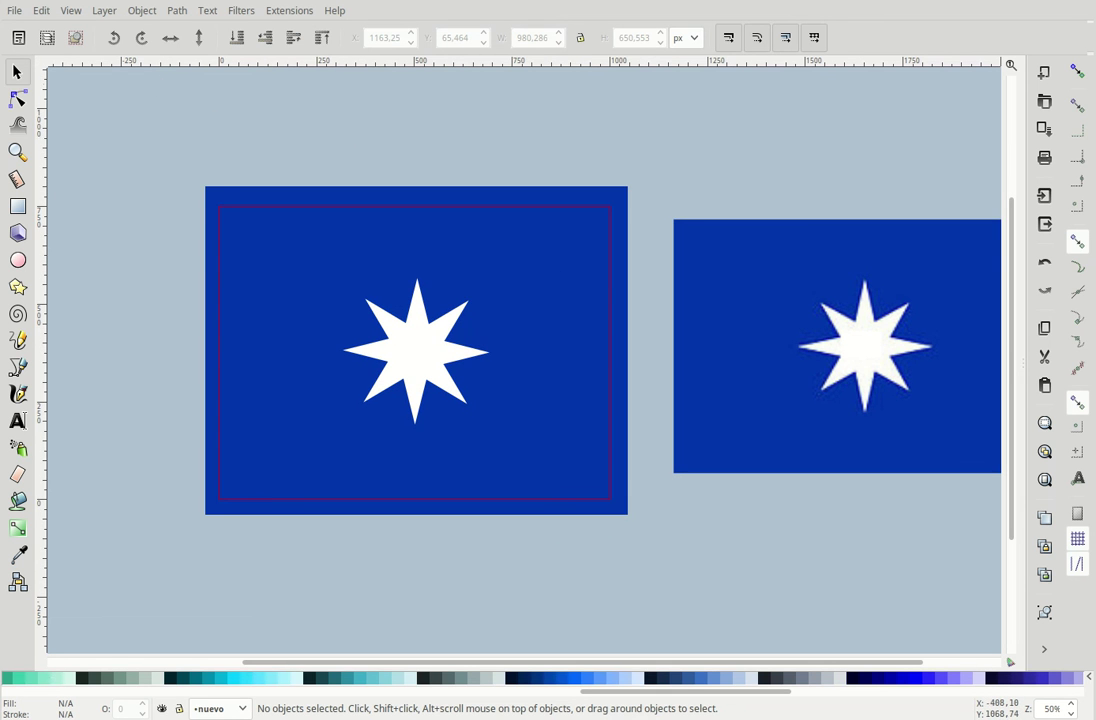
Set up a PNG export of the whole Page with the filename unifol2.png.
click(12, 12)
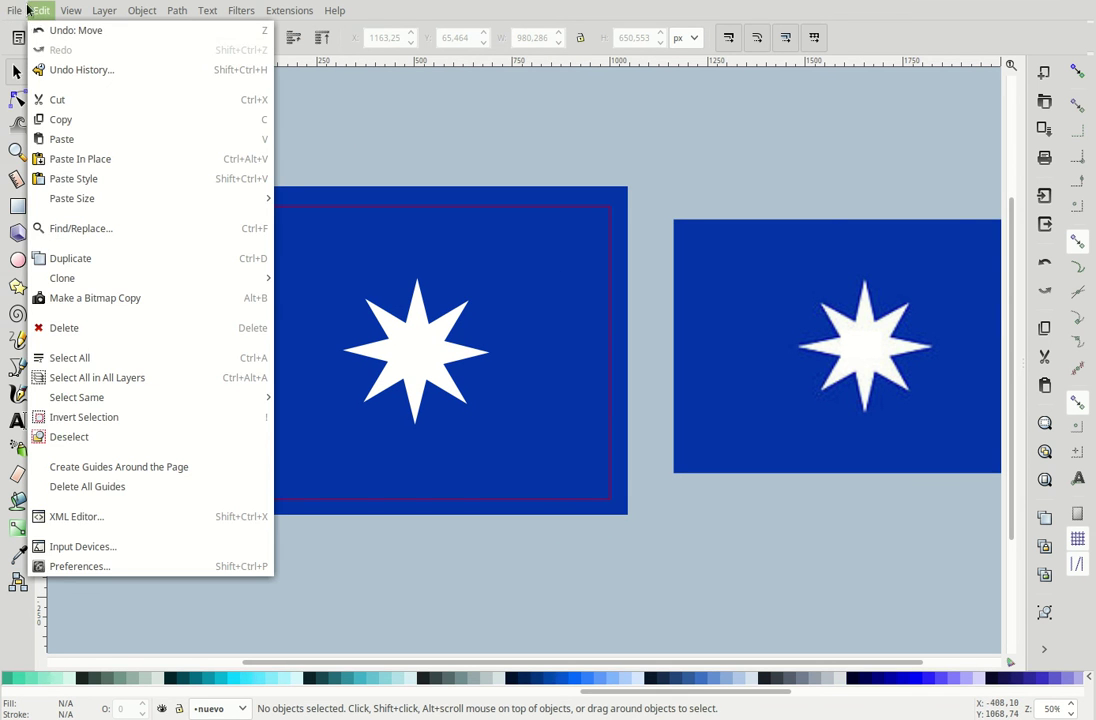
click(61, 215)
mouse_move(834, 10)
mouse_down()
mouse_move(834, 186)
mouse_move(790, 225)
mouse_up()
click(722, 472)
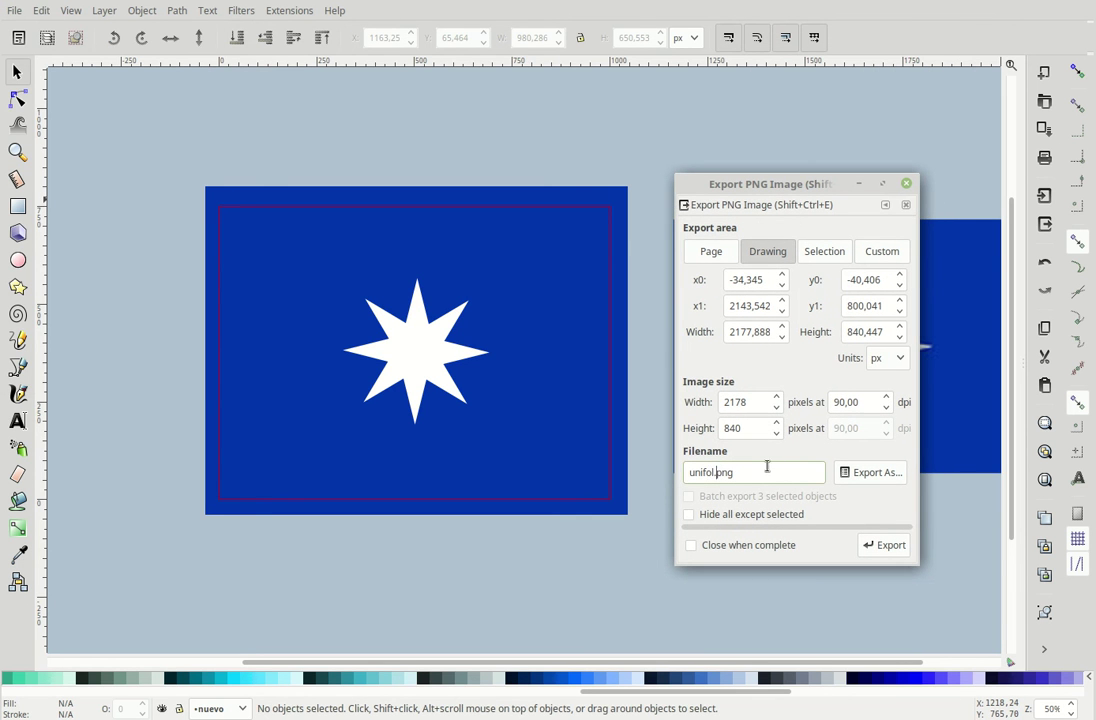
text(2)
click(709, 253)
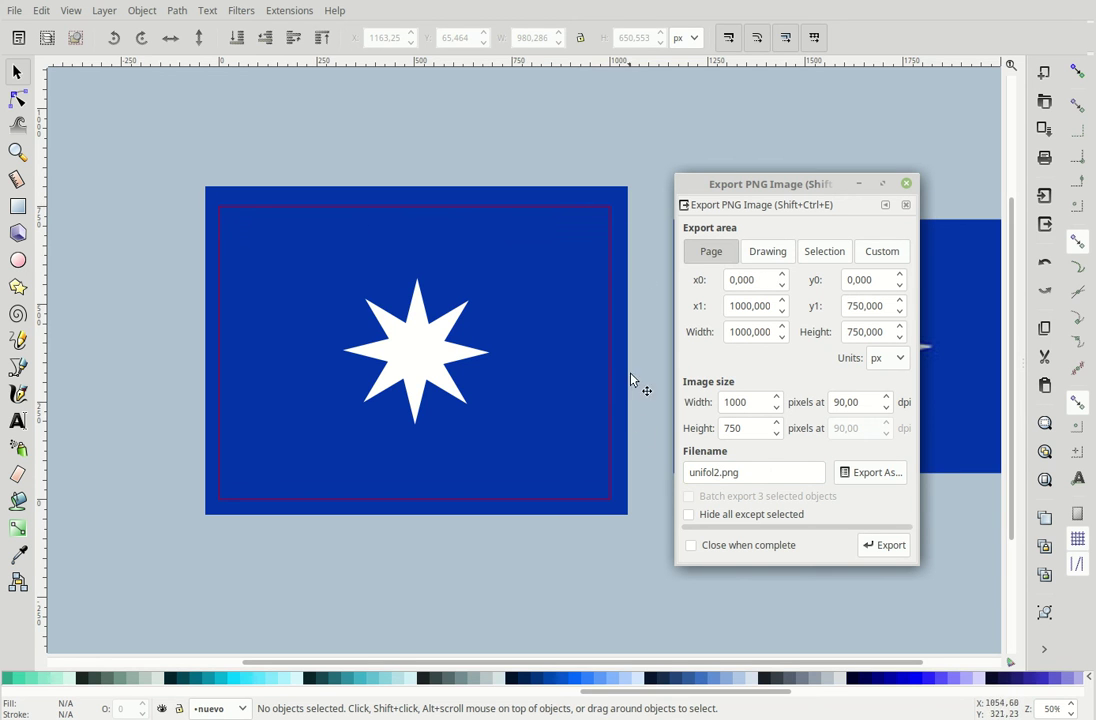
Set the export size to 1250 px wide by 938 px high and export the PNG.
double_click(757, 403)
text(125)
click(758, 430)
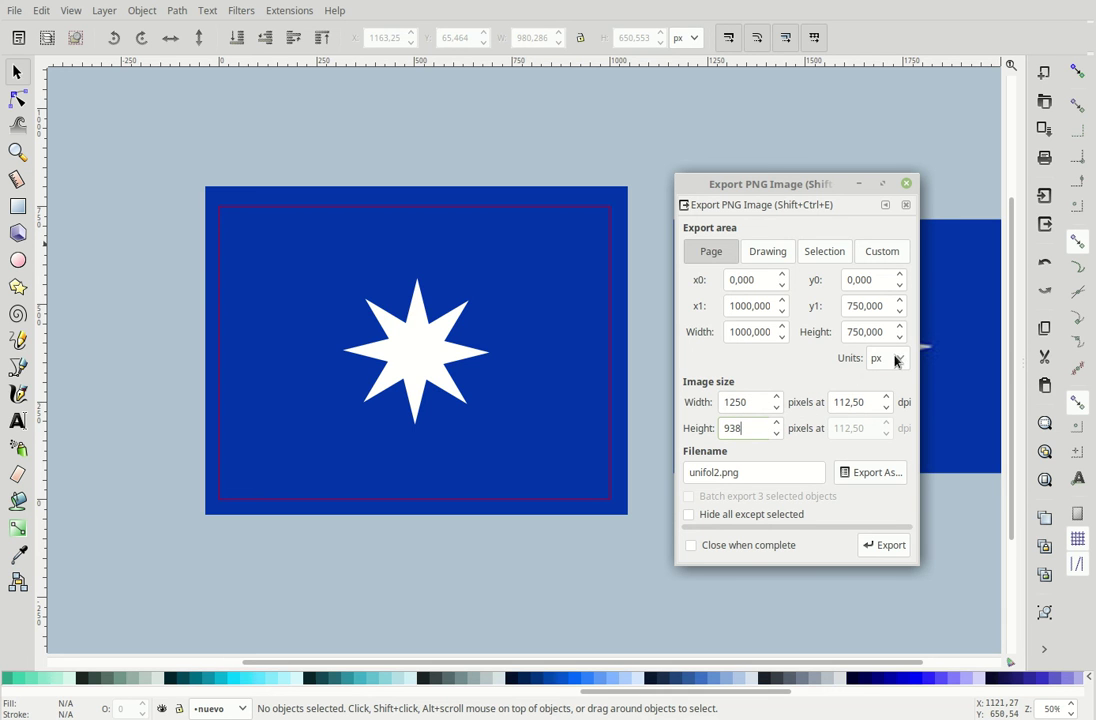
click(757, 472)
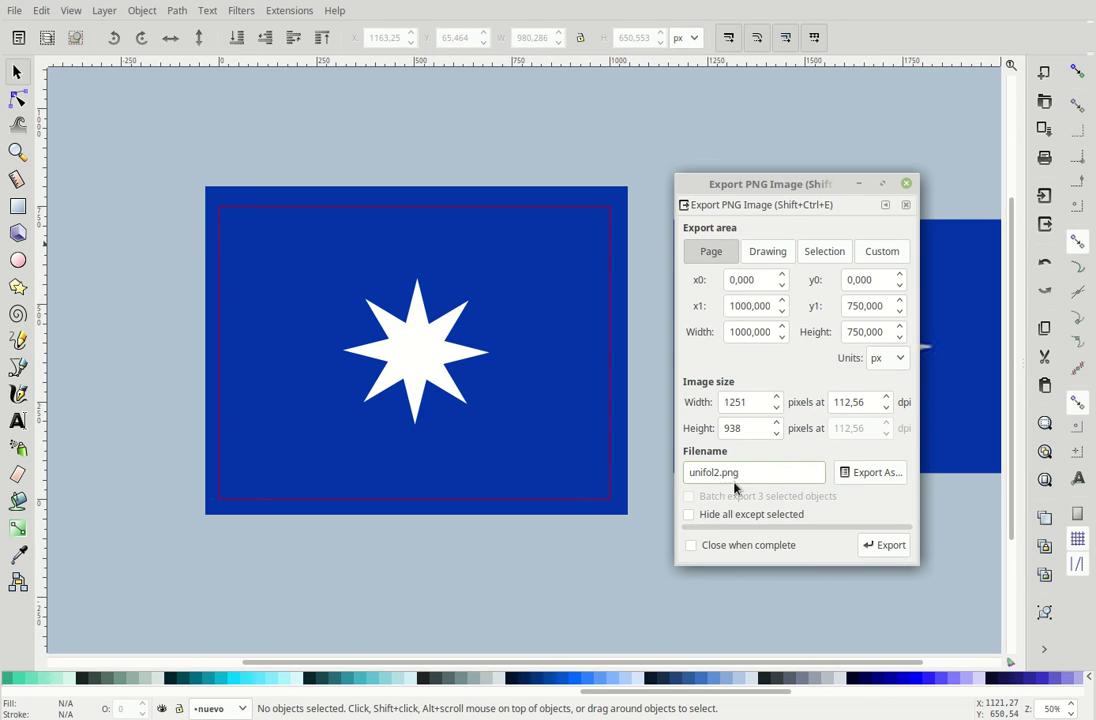
click(882, 546)
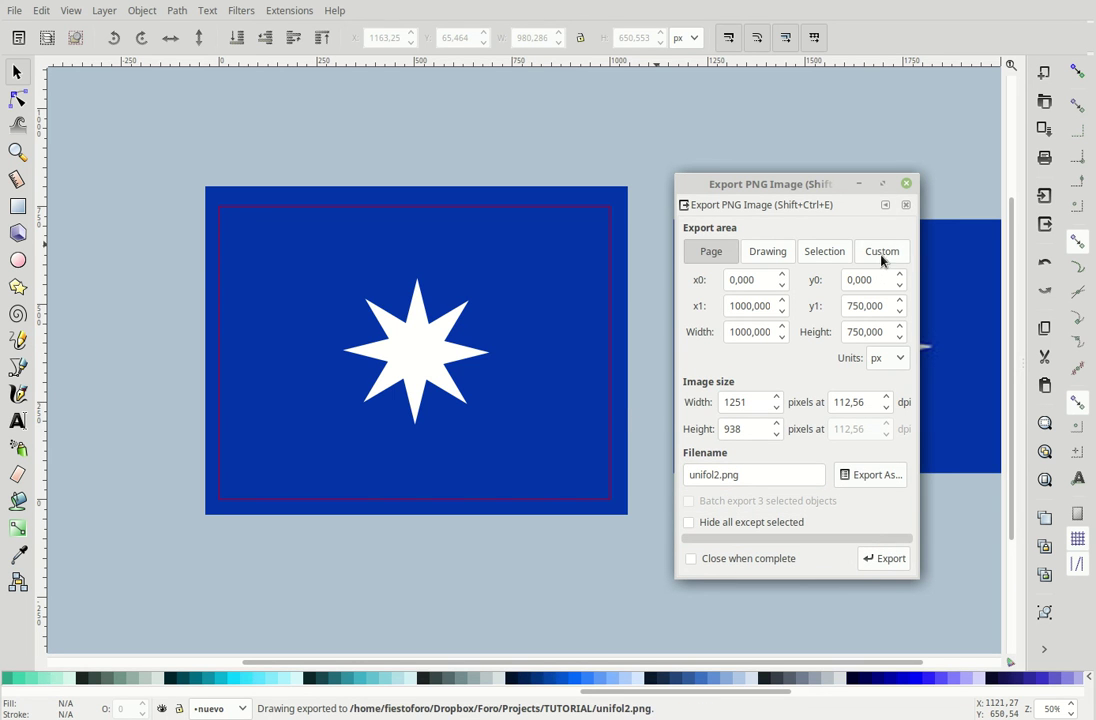
Close the Export PNG Image dialog.
click(907, 184)
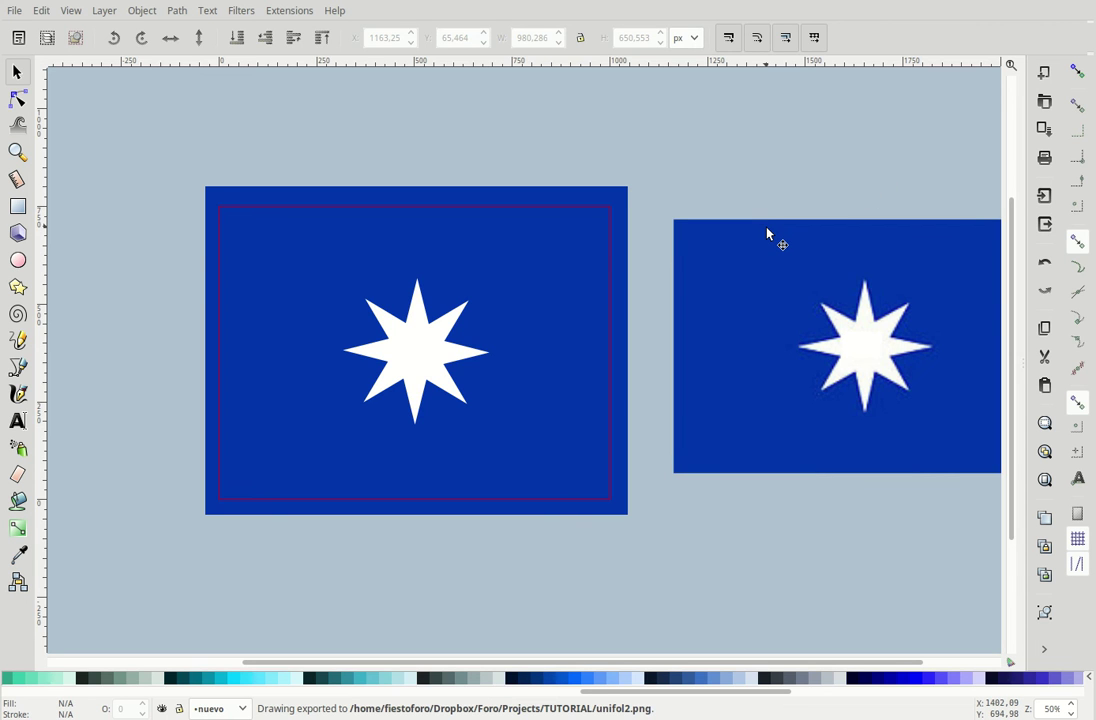